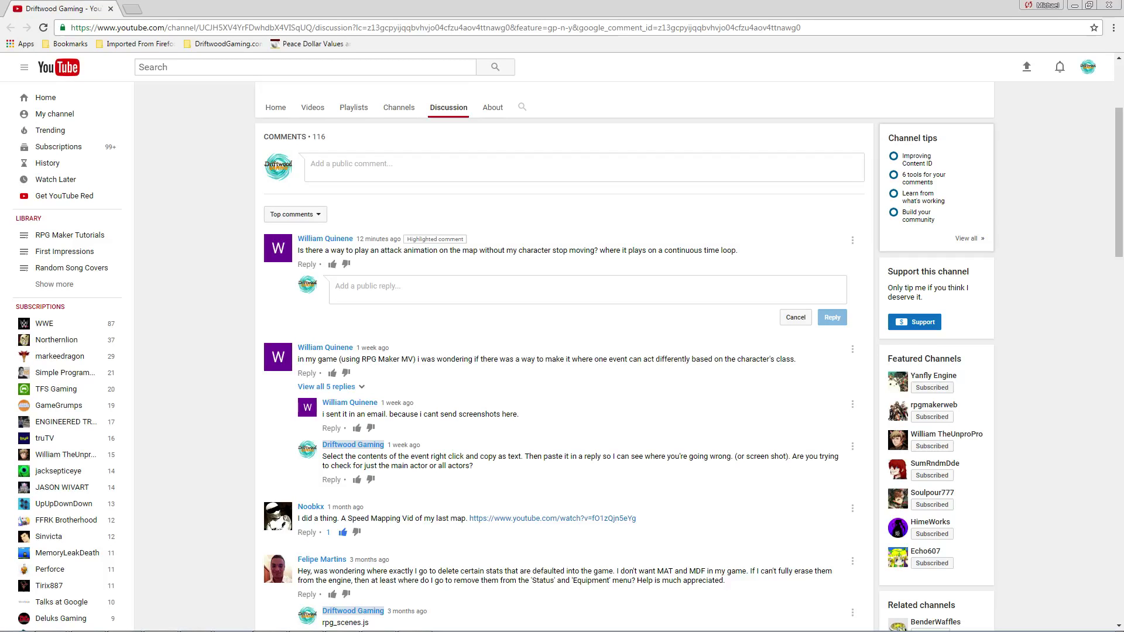
# Reply to the highlighted comment about attack animations with "I like apples, apples are good.".
pyautogui.click(385, 287)
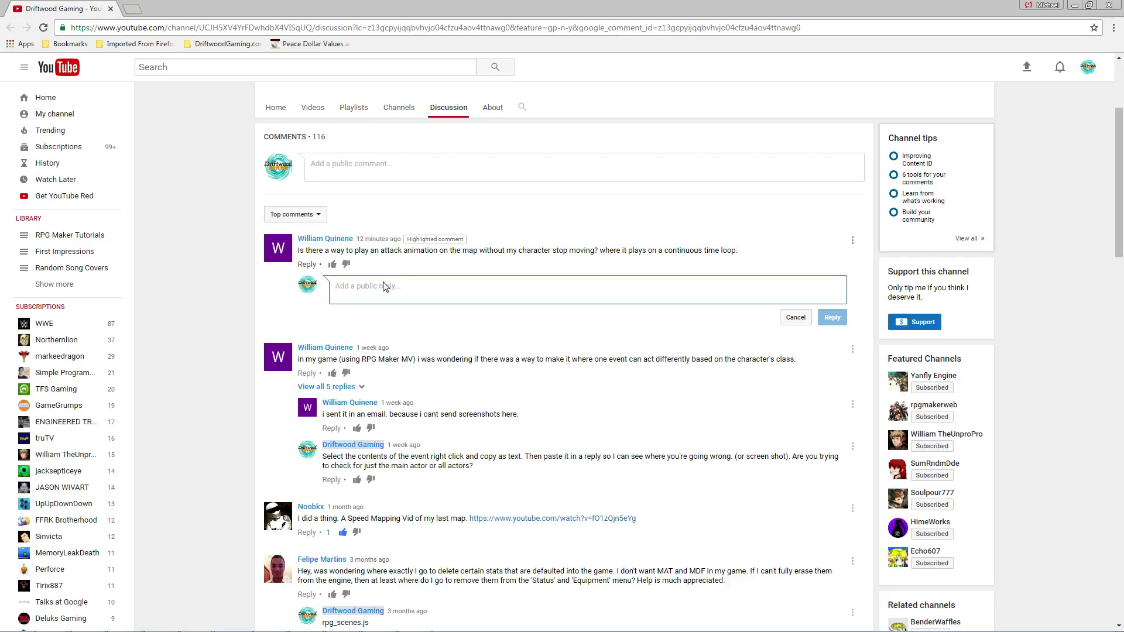
pyautogui.write('I like apples')
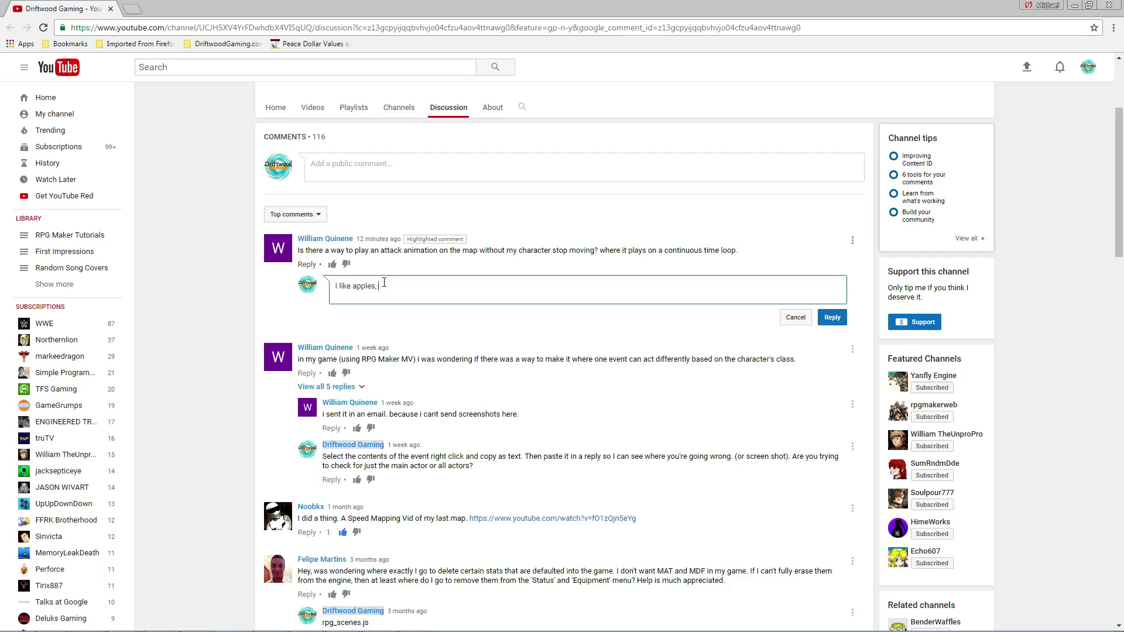
pyautogui.write(', apples are good.')
pyautogui.click(832, 318)
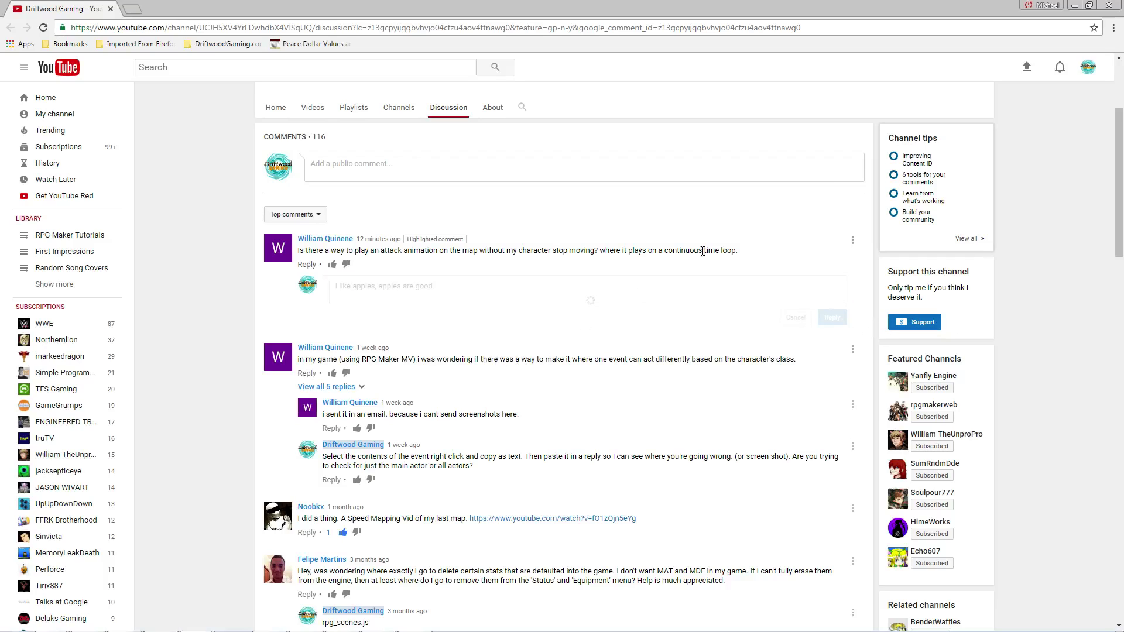
# Switch to the running Dungeons of Driftwood playtest and activate the grey statue above the field.
pyautogui.click(1075, 5)
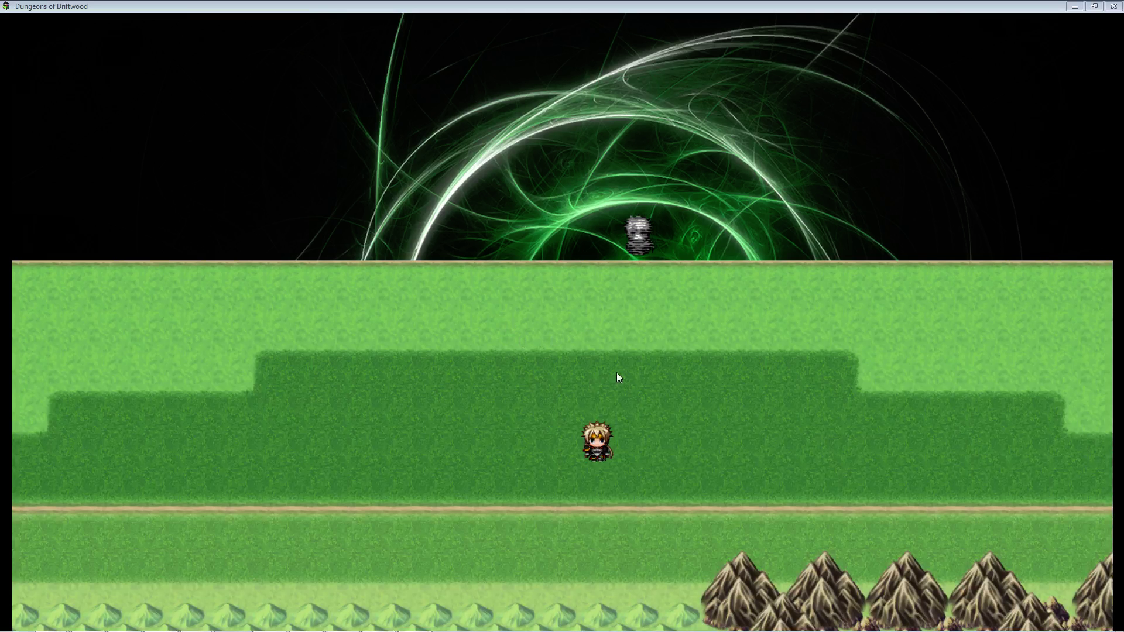
pyautogui.click(662, 325)
pyautogui.click(640, 237)
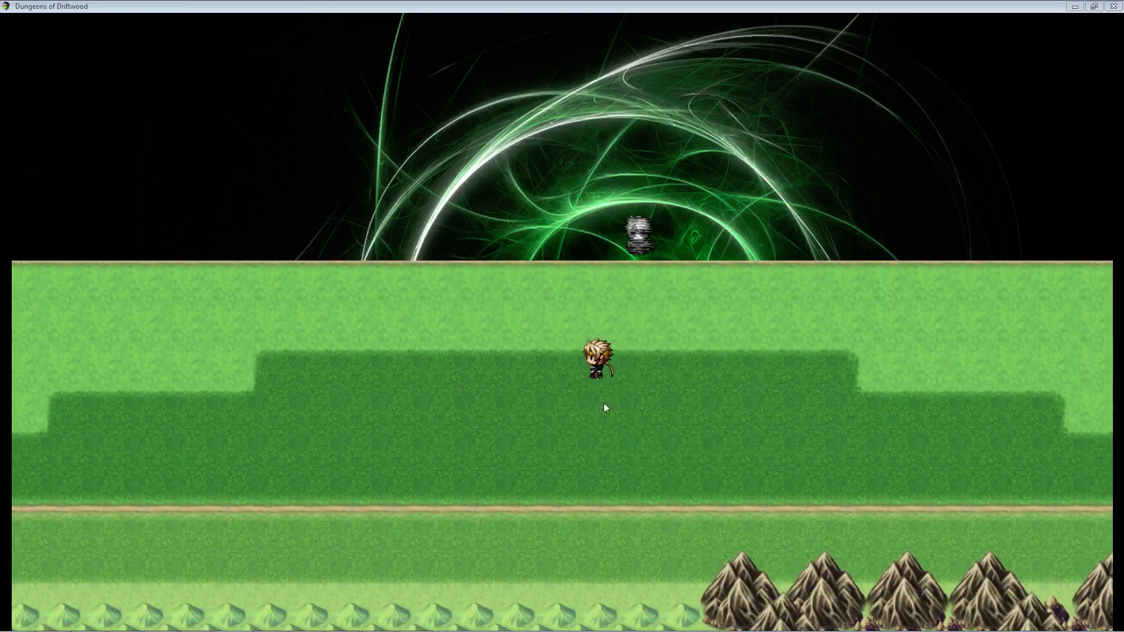
# Walk the character around the grass field to test movement while the map animations play.
pyautogui.click(605, 408)
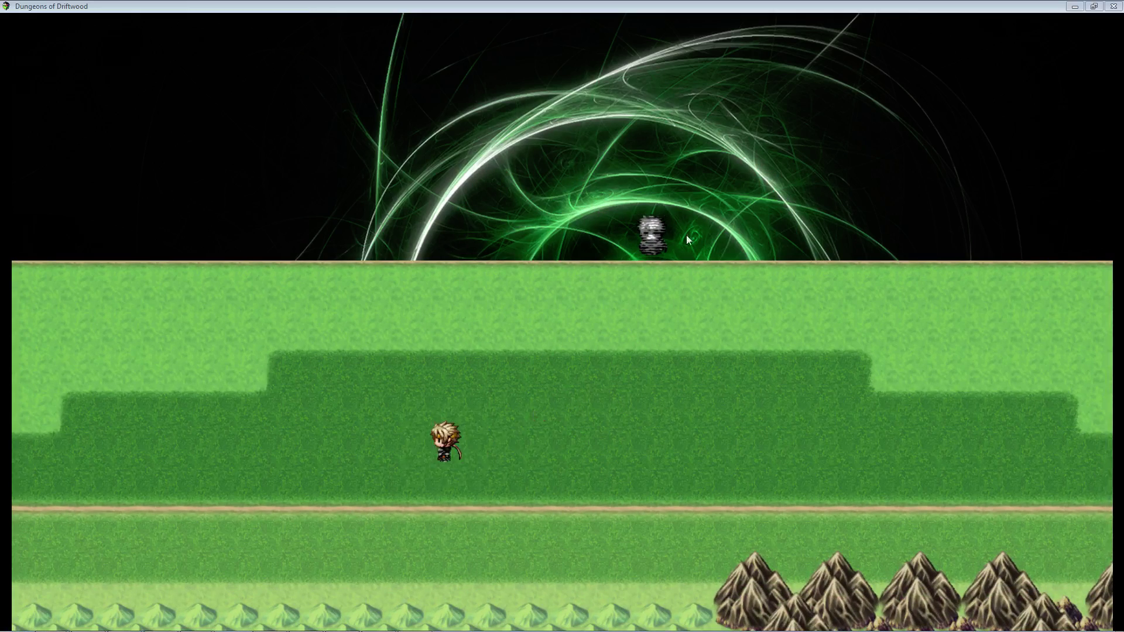
pyautogui.click(504, 469)
pyautogui.click(369, 409)
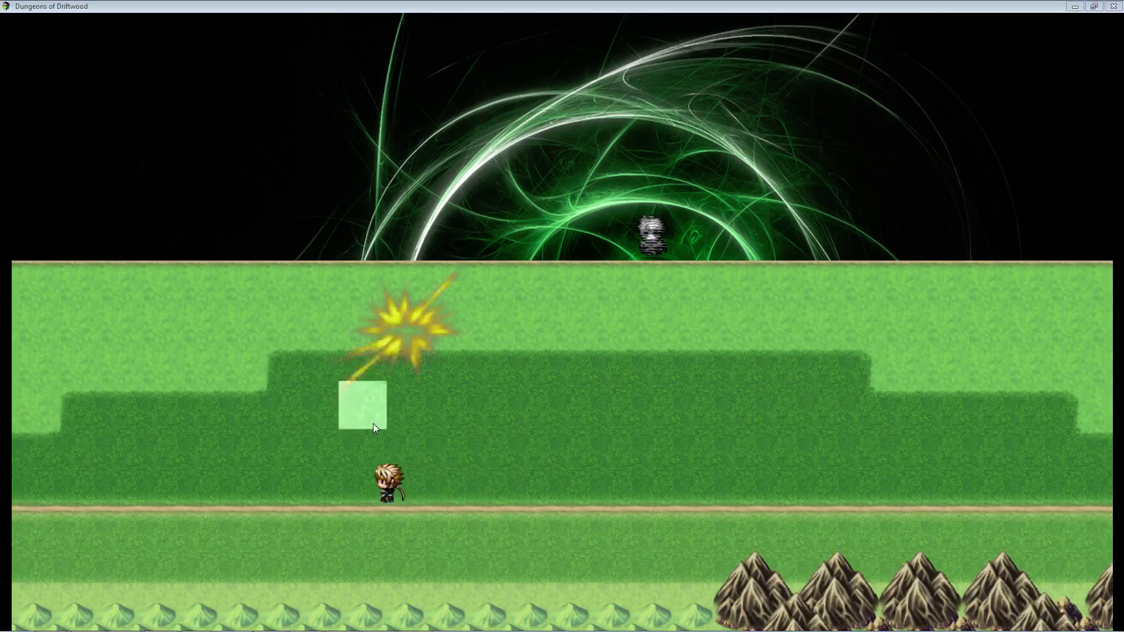
pyautogui.click(483, 529)
pyautogui.click(280, 405)
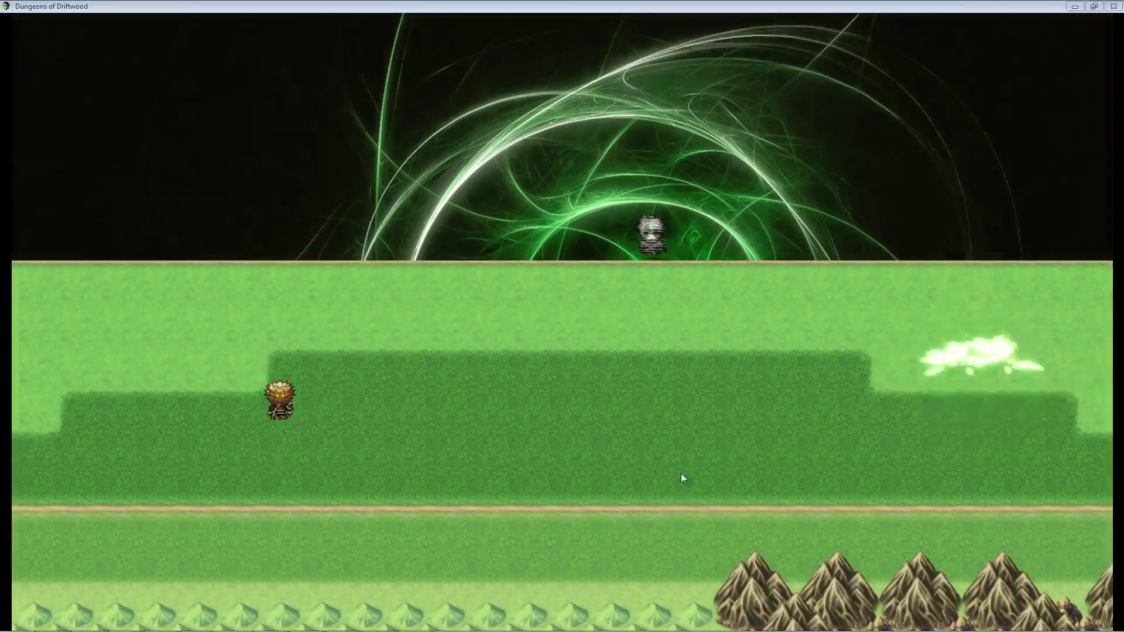
pyautogui.click(733, 403)
pyautogui.click(437, 437)
pyautogui.click(363, 362)
pyautogui.click(570, 403)
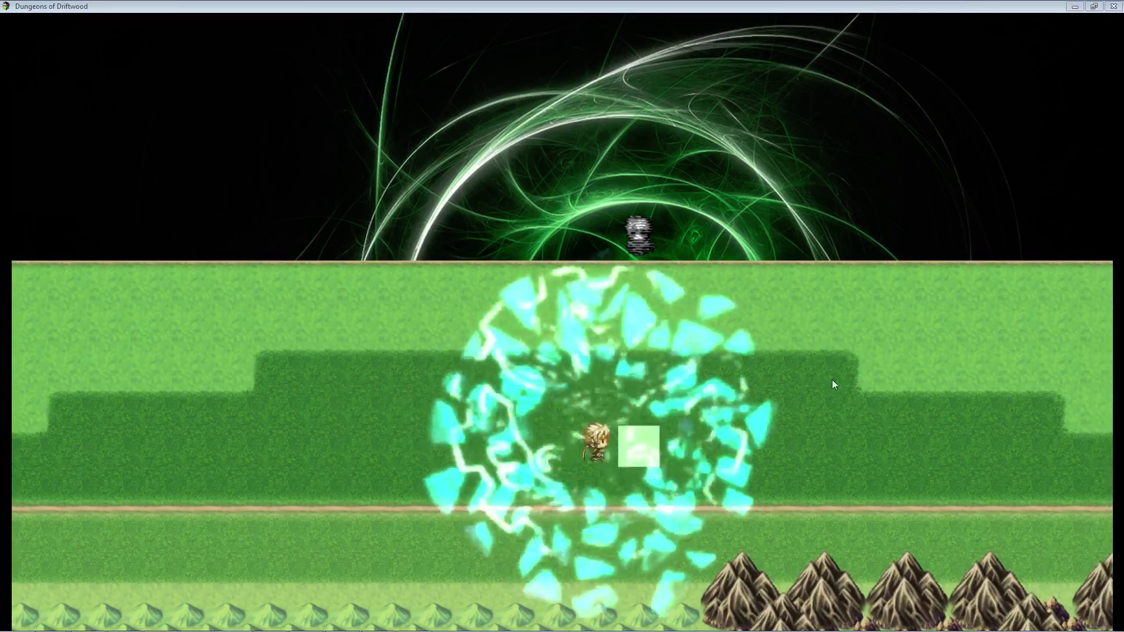
pyautogui.click(845, 364)
pyautogui.click(633, 485)
pyautogui.click(485, 486)
pyautogui.click(486, 363)
pyautogui.click(487, 485)
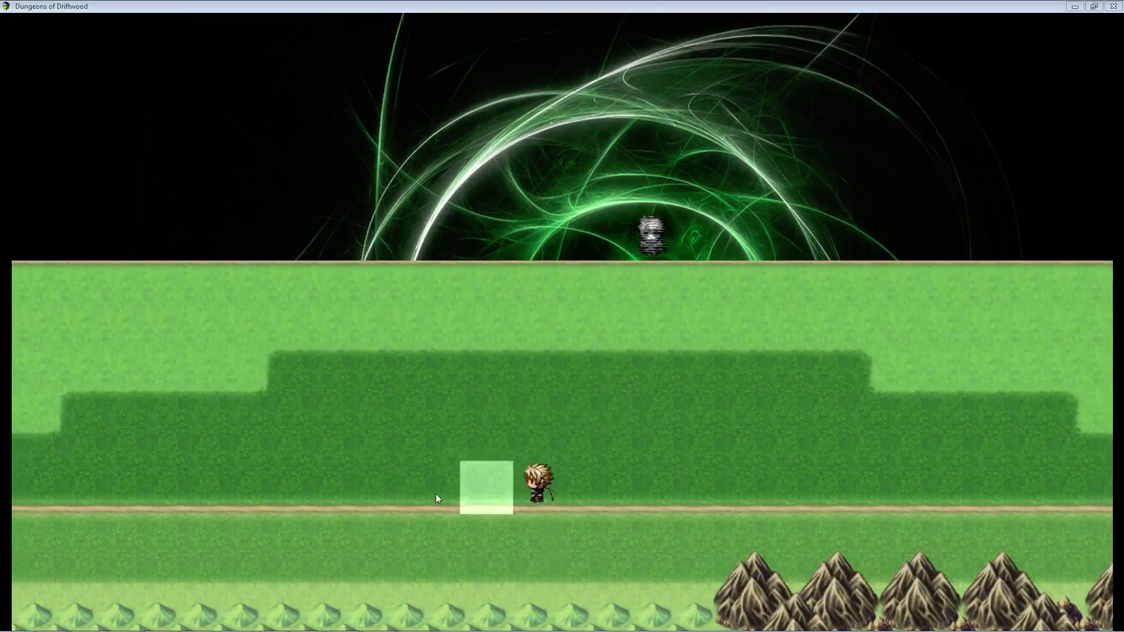
pyautogui.click(322, 445)
pyautogui.click(652, 488)
pyautogui.click(527, 530)
pyautogui.click(680, 404)
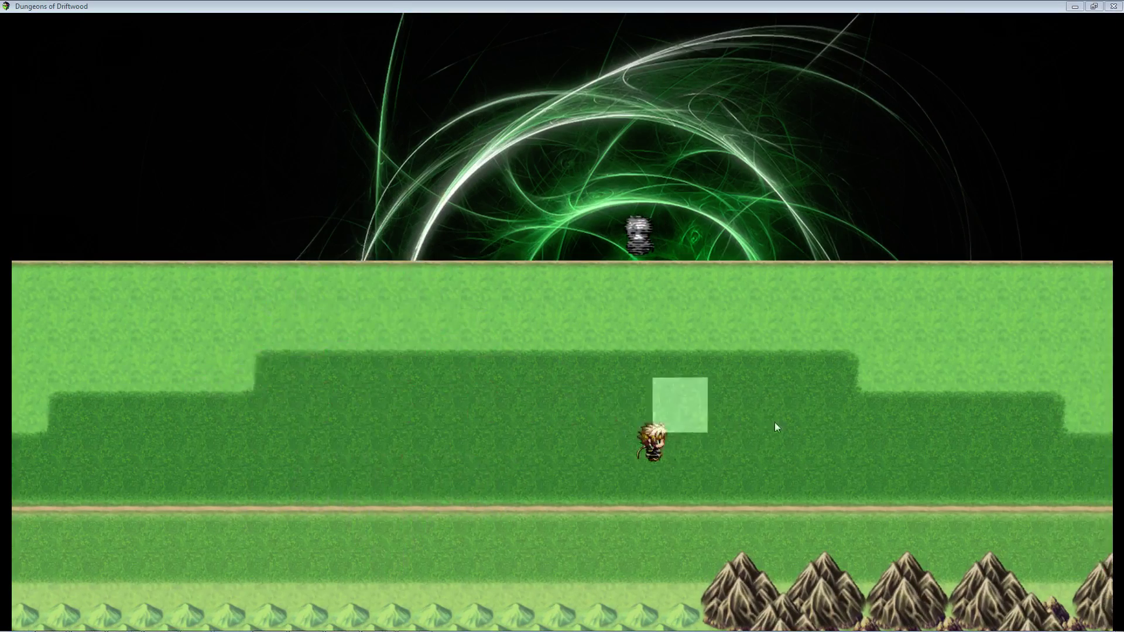
pyautogui.click(887, 447)
pyautogui.click(763, 527)
pyautogui.click(487, 488)
pyautogui.click(246, 439)
pyautogui.click(486, 447)
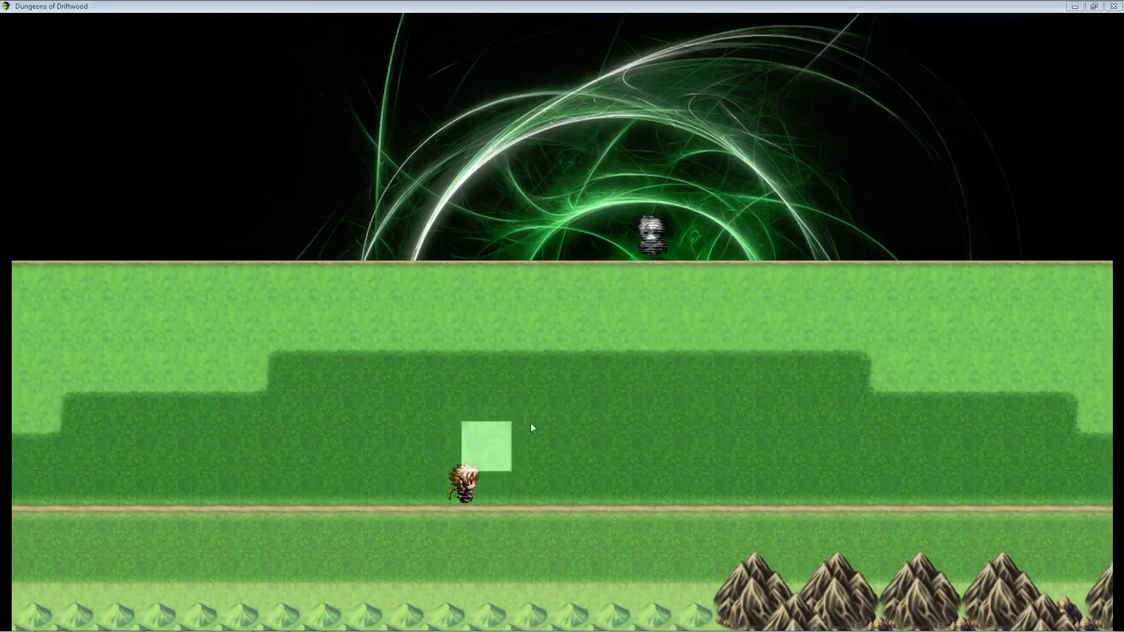
pyautogui.click(719, 444)
pyautogui.click(721, 568)
pyautogui.click(487, 445)
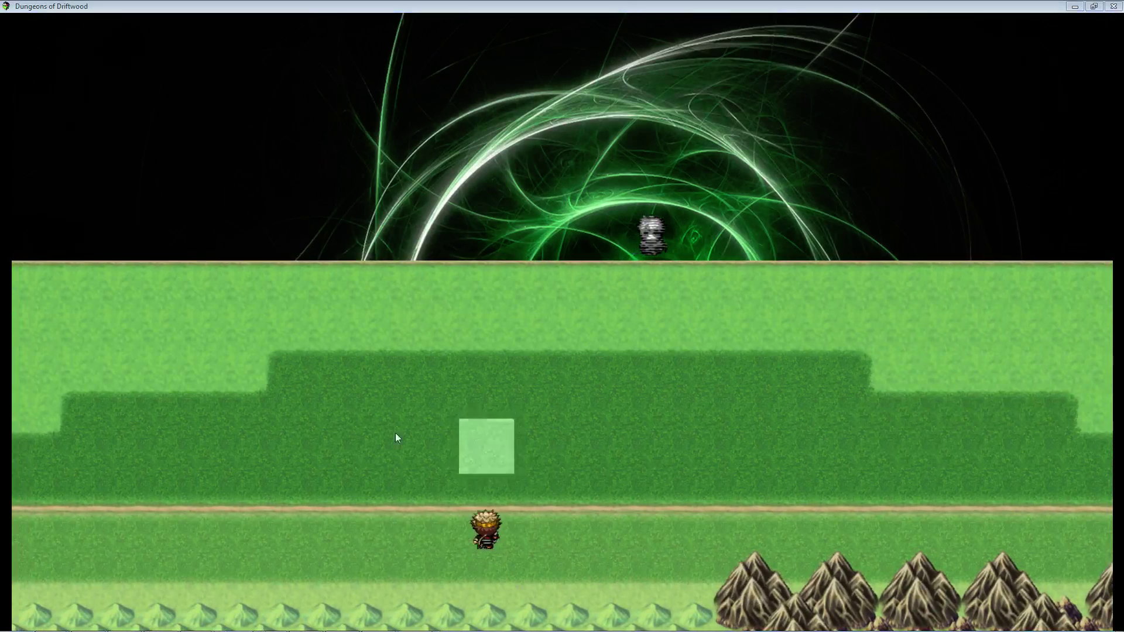
# Activate the grey statue again, walk the character away from it, and close the playtest.
pyautogui.click(656, 389)
pyautogui.click(643, 246)
pyautogui.click(567, 429)
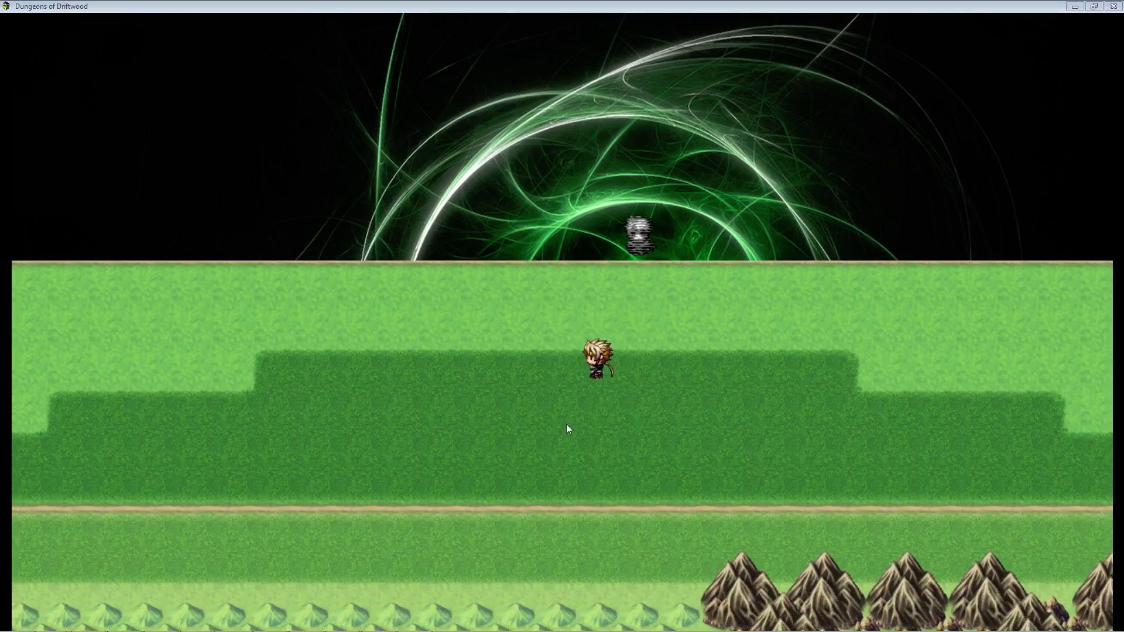
pyautogui.click(556, 404)
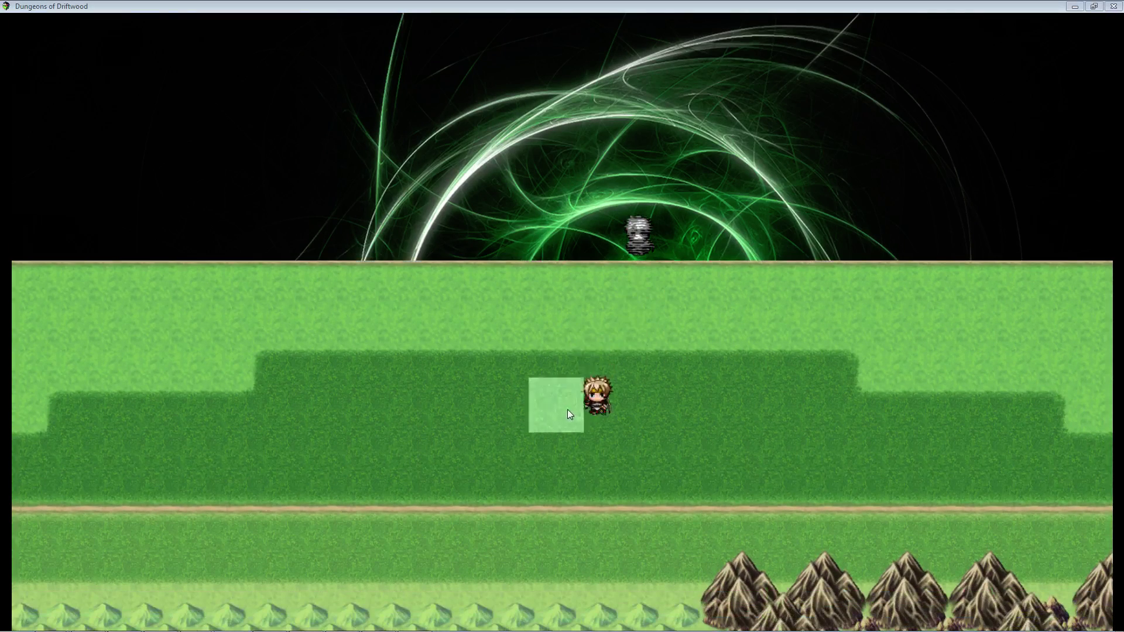
pyautogui.click(1114, 6)
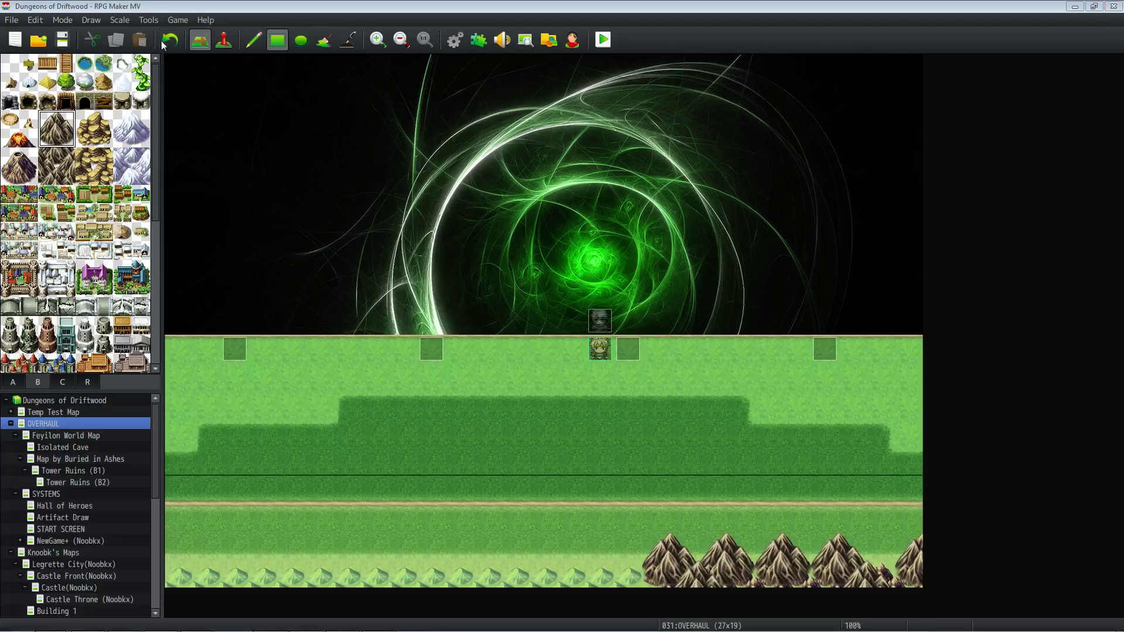
# Switch the RPG Maker MV map to event editing and open the grey statue's event EV001.
pyautogui.click(222, 41)
pyautogui.rightClick(603, 324)
pyautogui.click(622, 335)
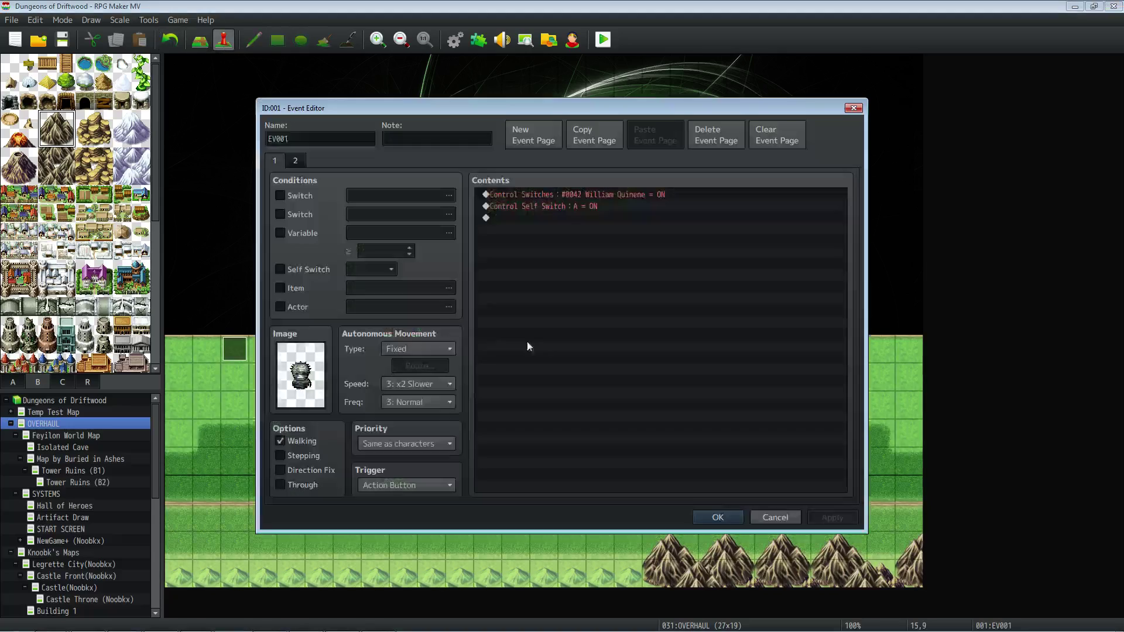
pyautogui.click(584, 195)
pyautogui.click(564, 247)
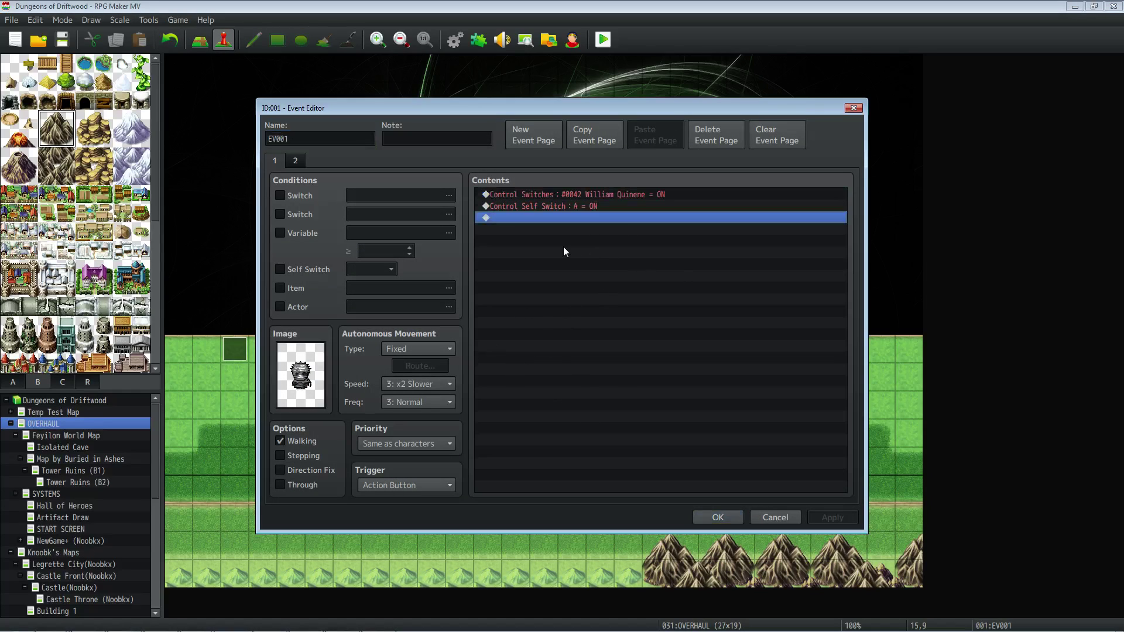
# Examine the Control Switches settings for switch 0042 and the Control Self Switch command on page 1 of EV001.
pyautogui.click(574, 196)
pyautogui.rightClick(575, 194)
pyautogui.click(603, 216)
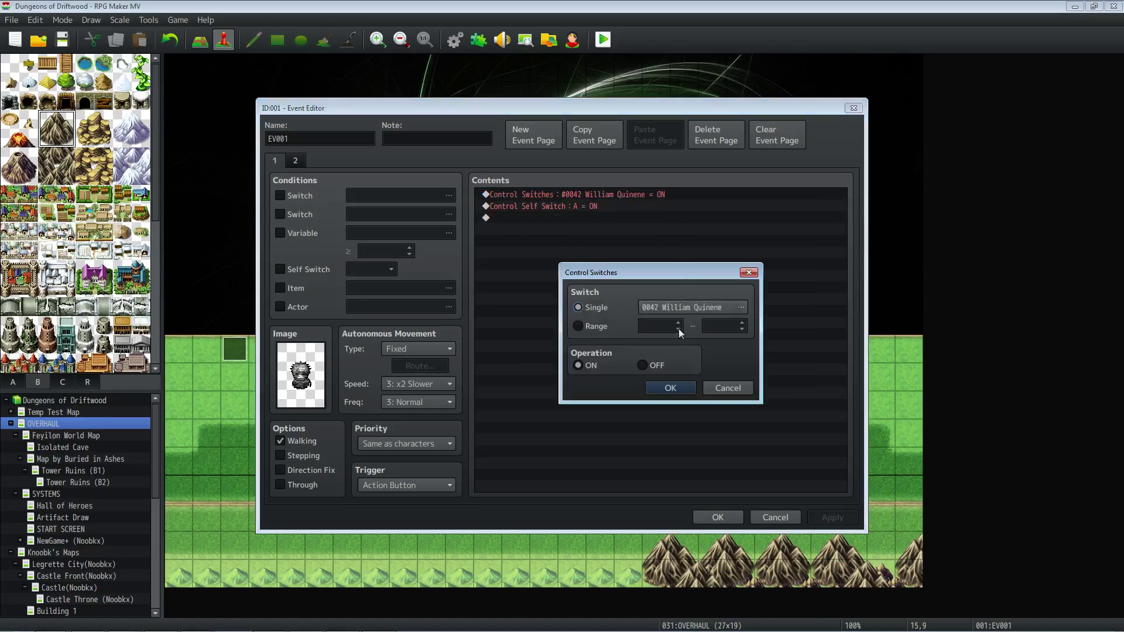
pyautogui.click(693, 385)
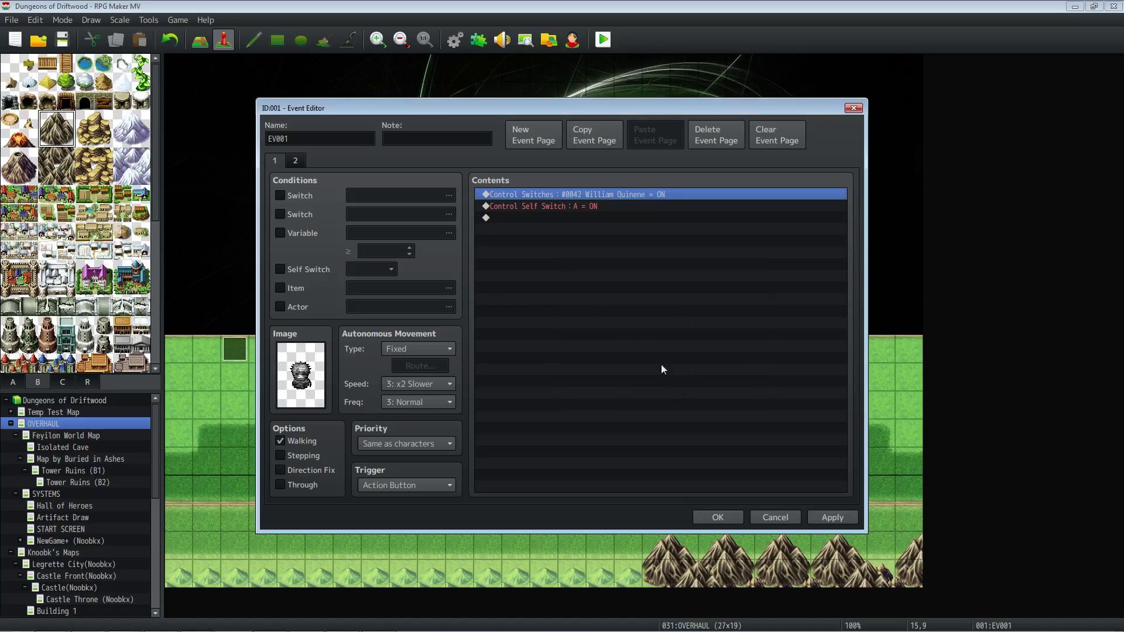
pyautogui.click(532, 219)
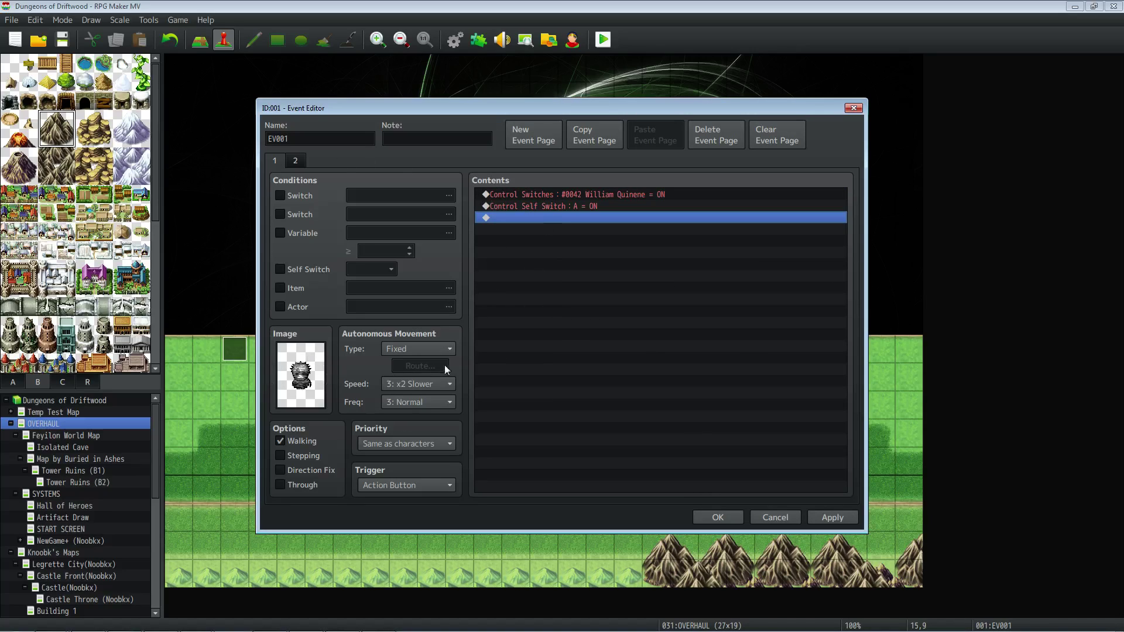
pyautogui.click(598, 195)
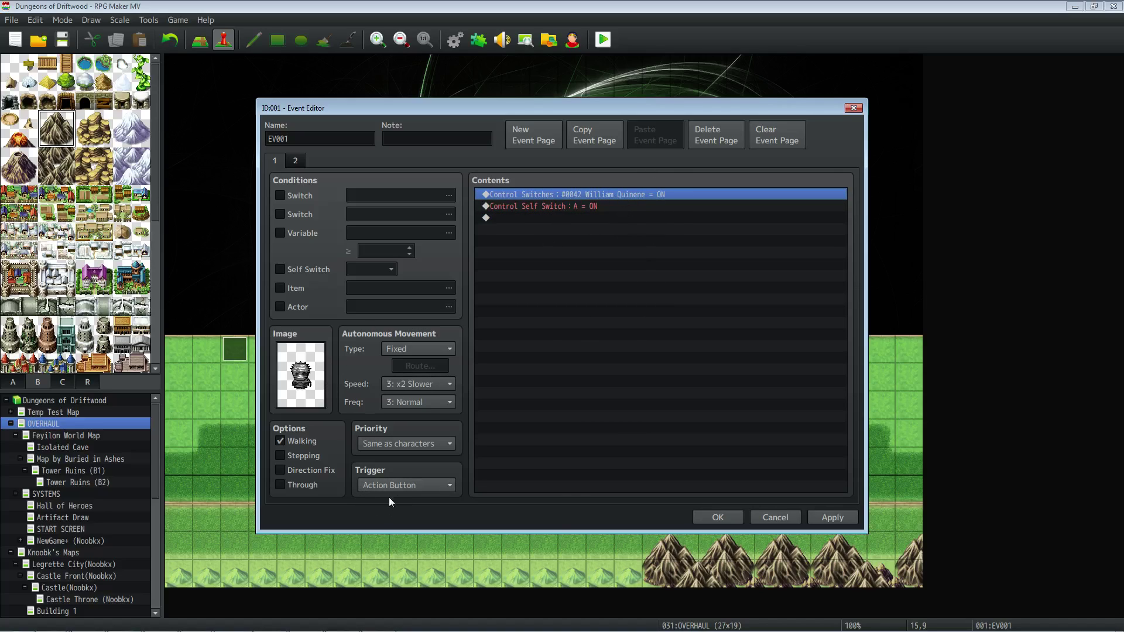
pyautogui.click(578, 206)
# Compare the switch commands and conditions on pages 1 and 2 of EV001, and close the Event Editor.
pyautogui.click(293, 163)
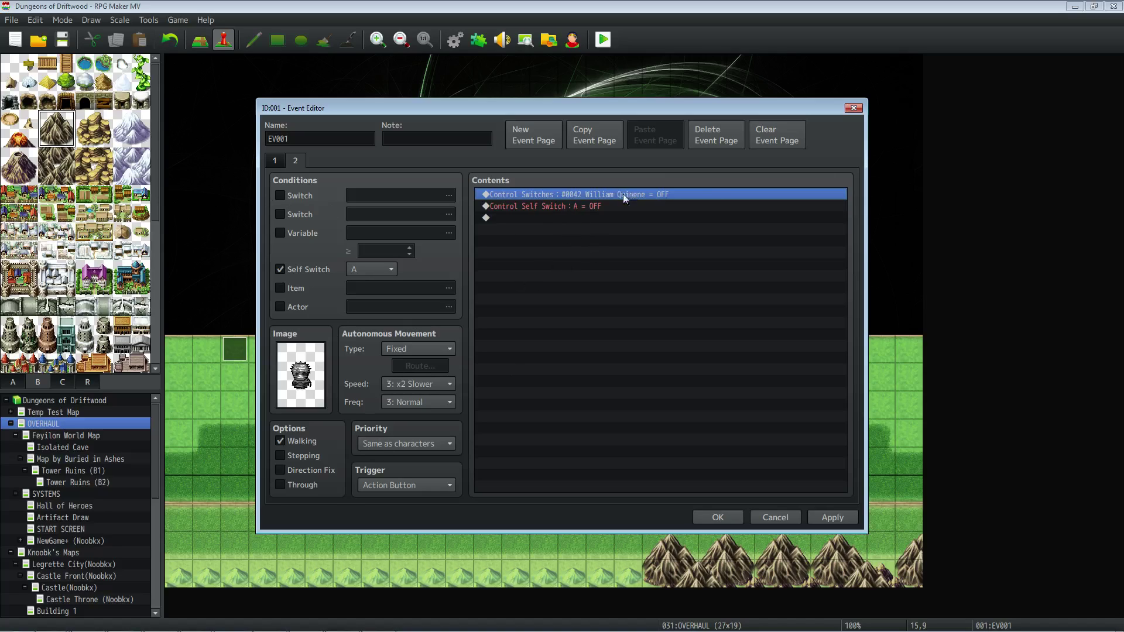
pyautogui.click(589, 207)
pyautogui.click(277, 156)
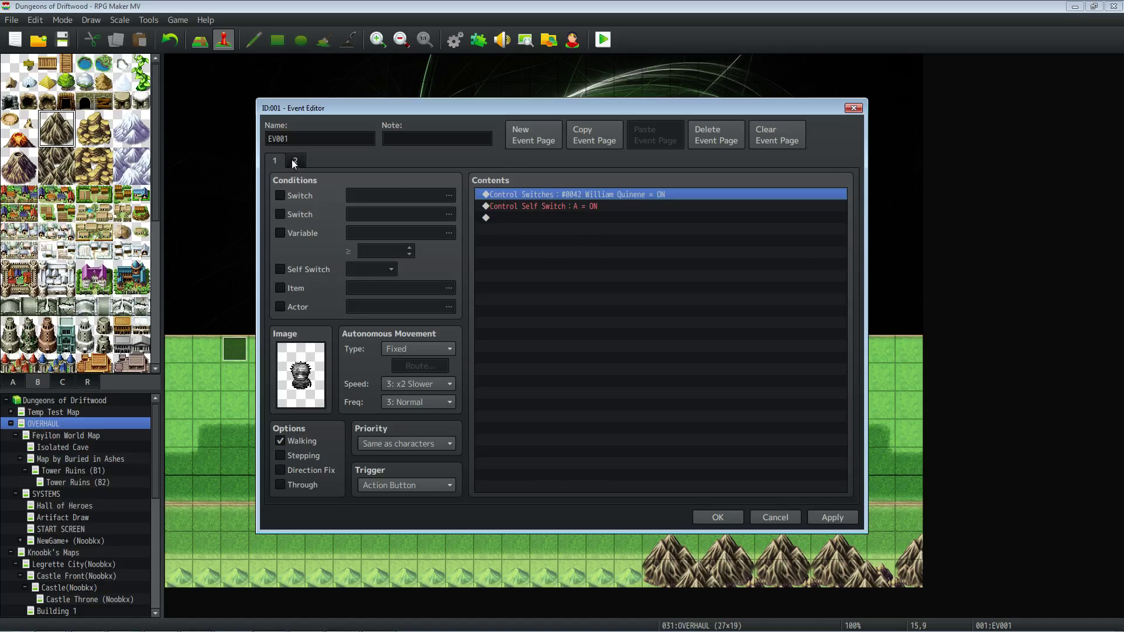
pyautogui.click(298, 161)
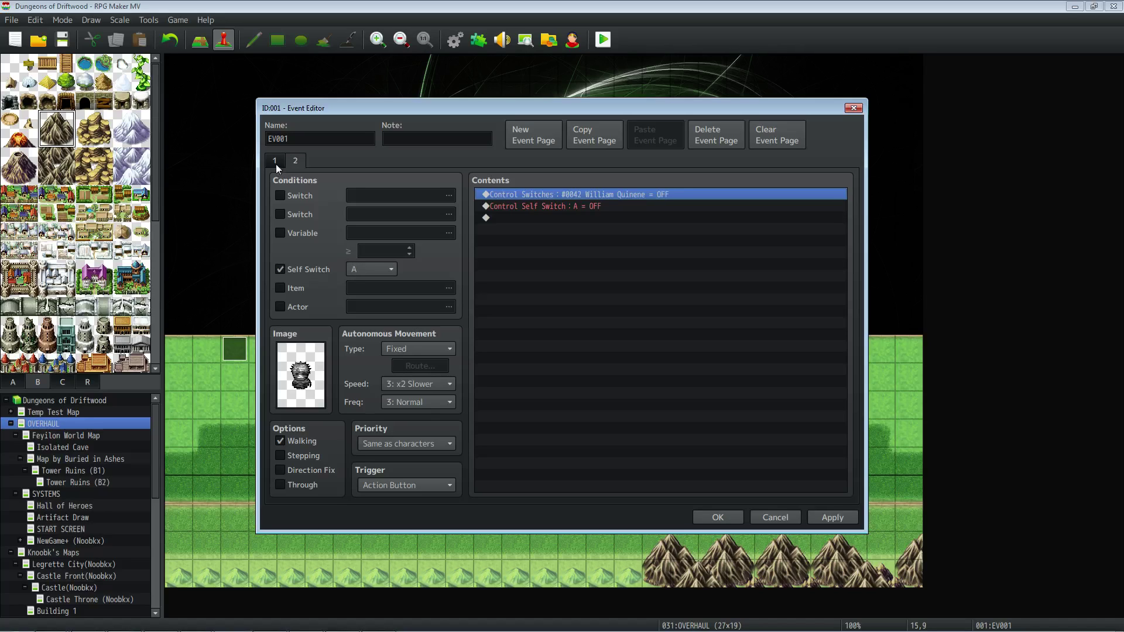
pyautogui.click(277, 166)
pyautogui.click(294, 165)
pyautogui.click(275, 161)
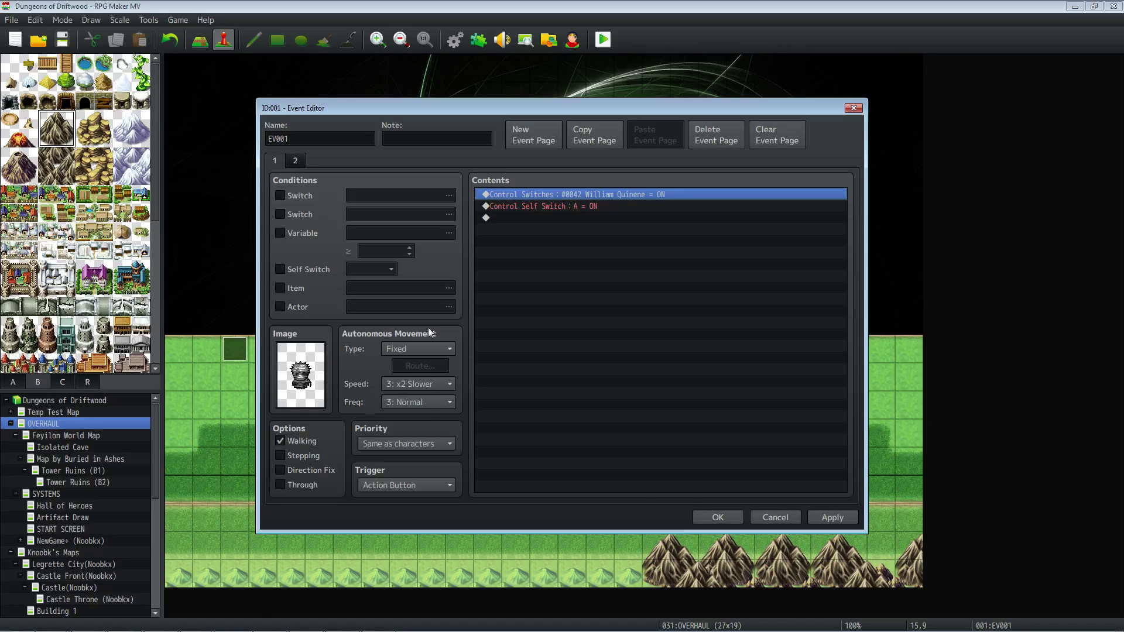
pyautogui.click(708, 517)
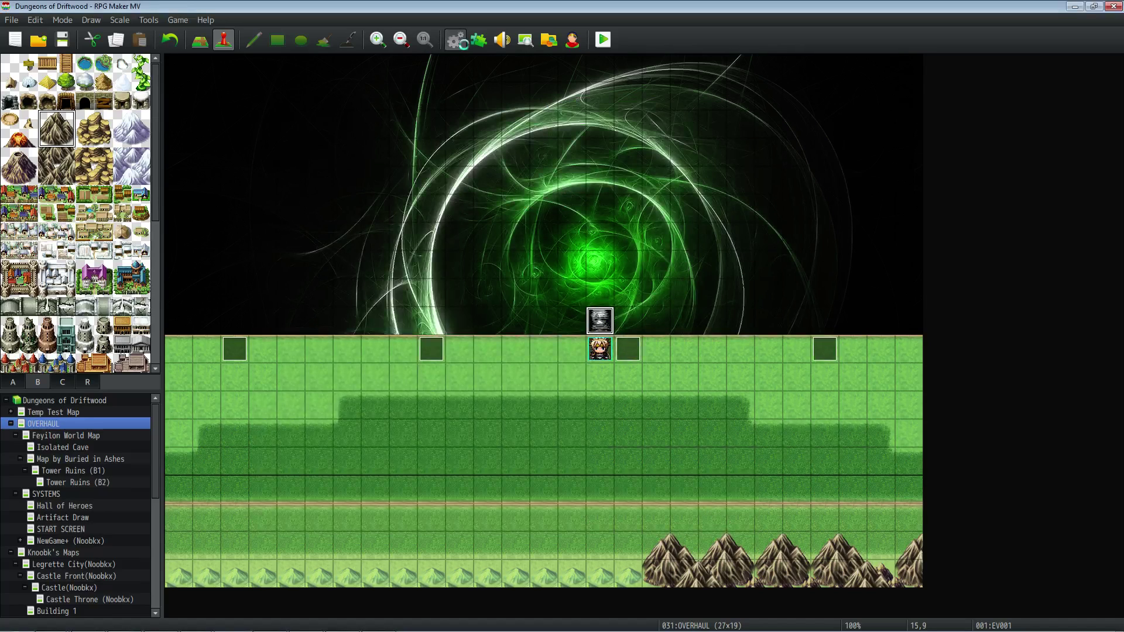
# Open common event 0199 in the database and bring up its Show Animation command for Imprison.
pyautogui.click(455, 40)
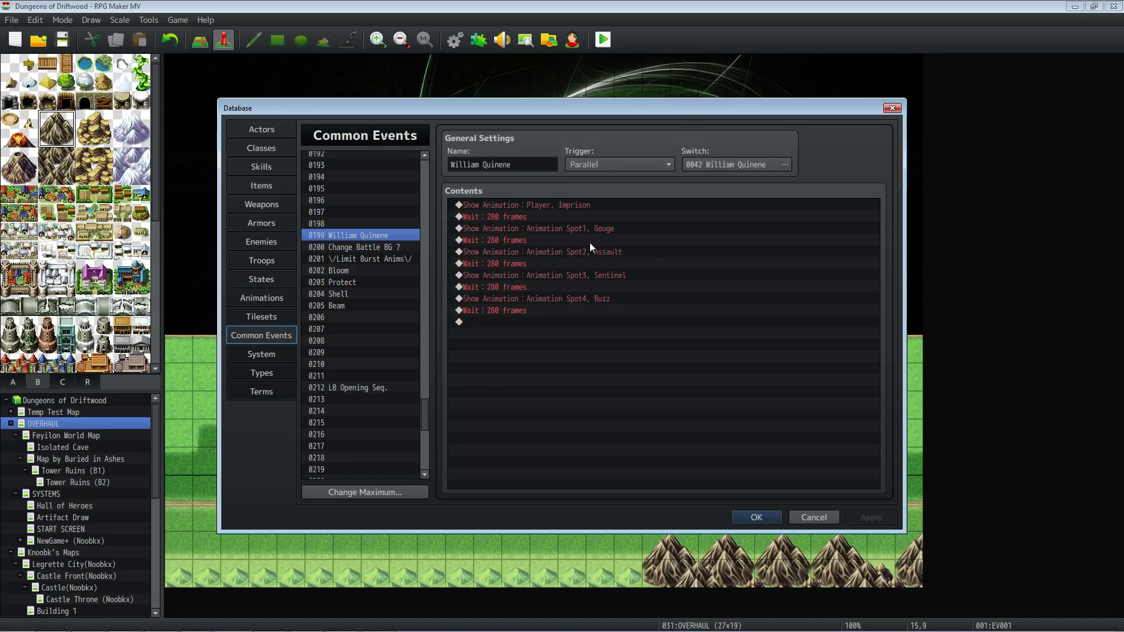
pyautogui.click(497, 206)
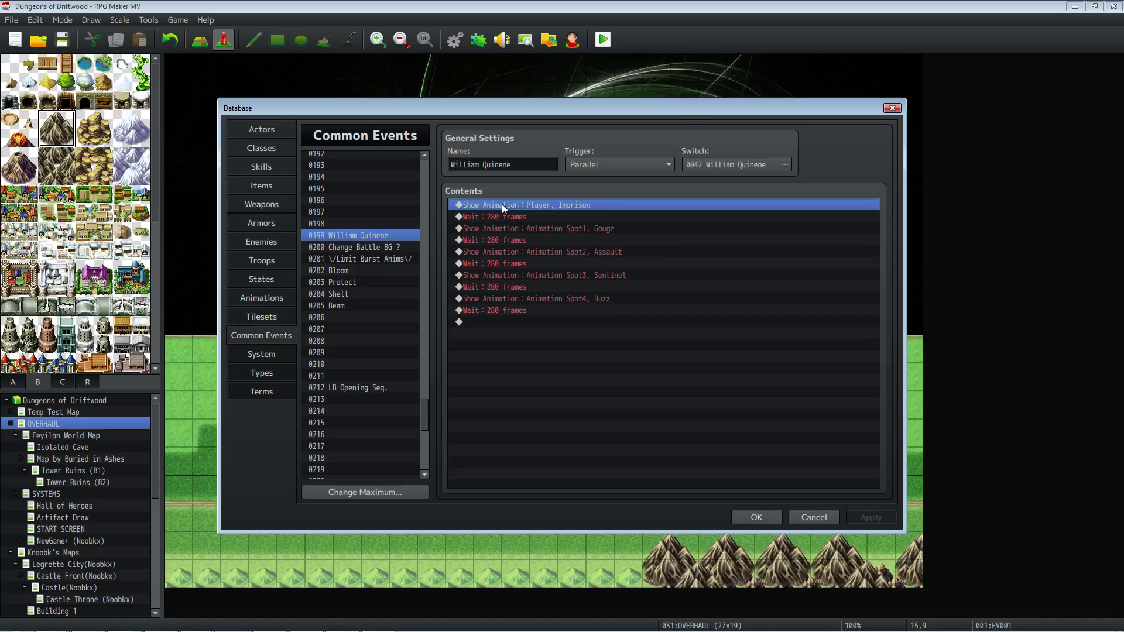
pyautogui.rightClick(501, 203)
pyautogui.click(530, 227)
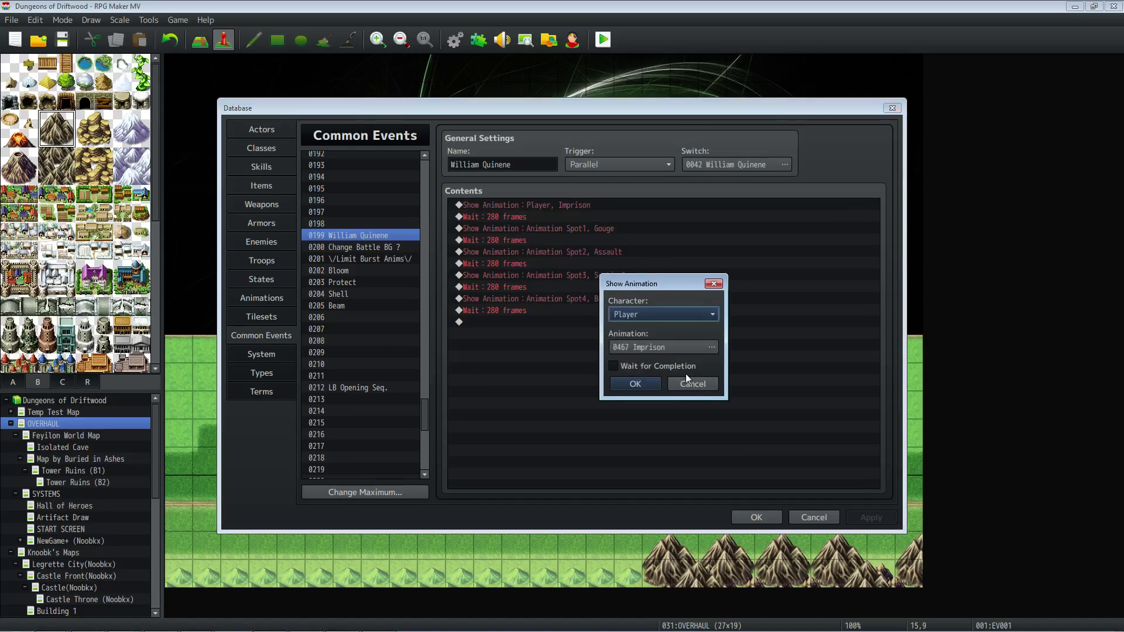
# Review the Character choices for the Imprison animation, keep Player as the target, and close the database.
pyautogui.click(674, 316)
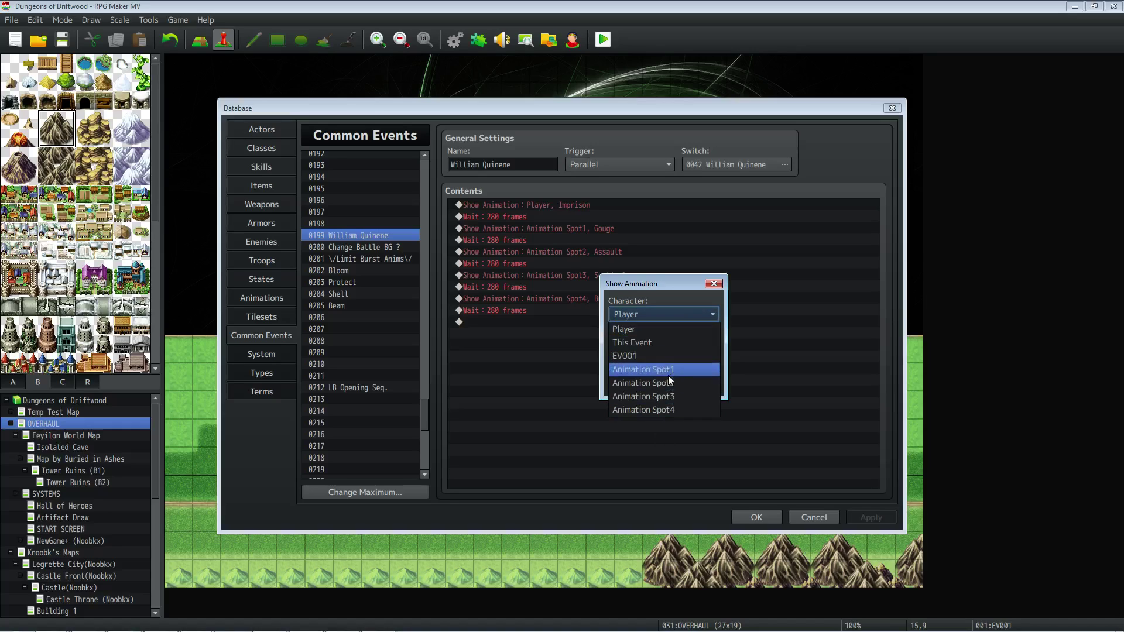
pyautogui.click(696, 320)
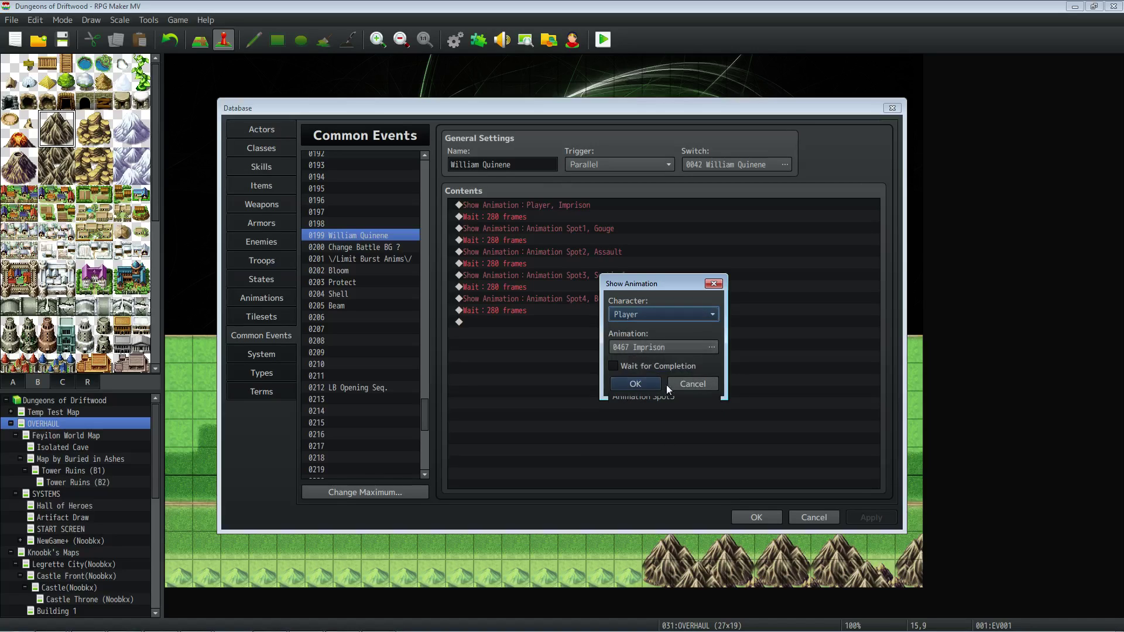
pyautogui.click(642, 386)
pyautogui.click(737, 518)
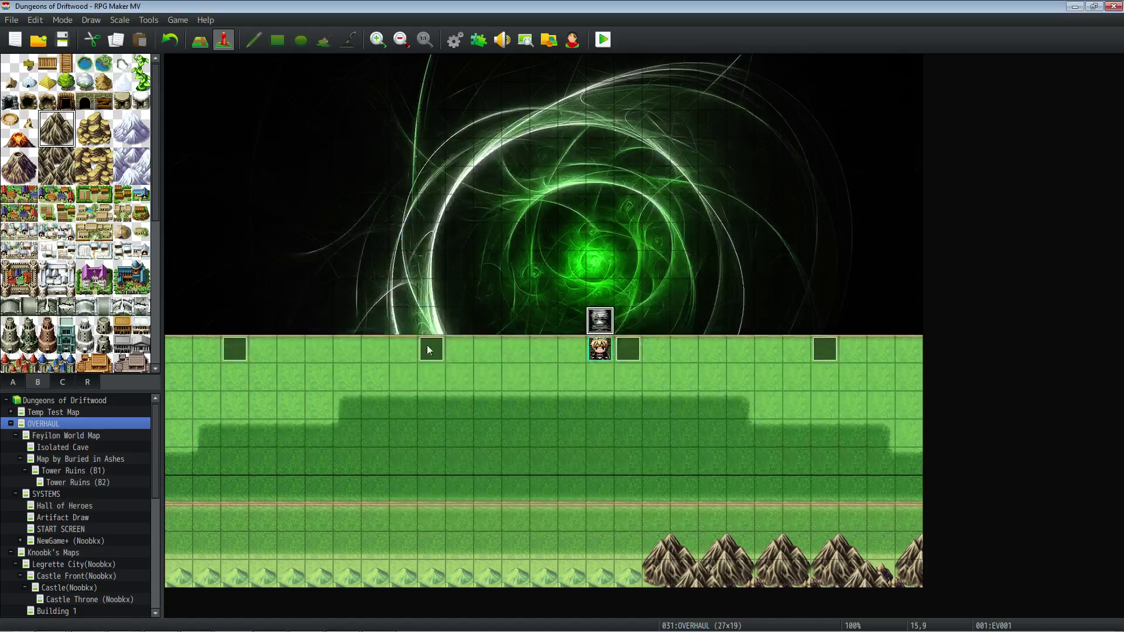
# Open the Animation Spot1 event on the OVERHAUL map and inspect its contents.
pyautogui.rightClick(240, 348)
pyautogui.click(275, 353)
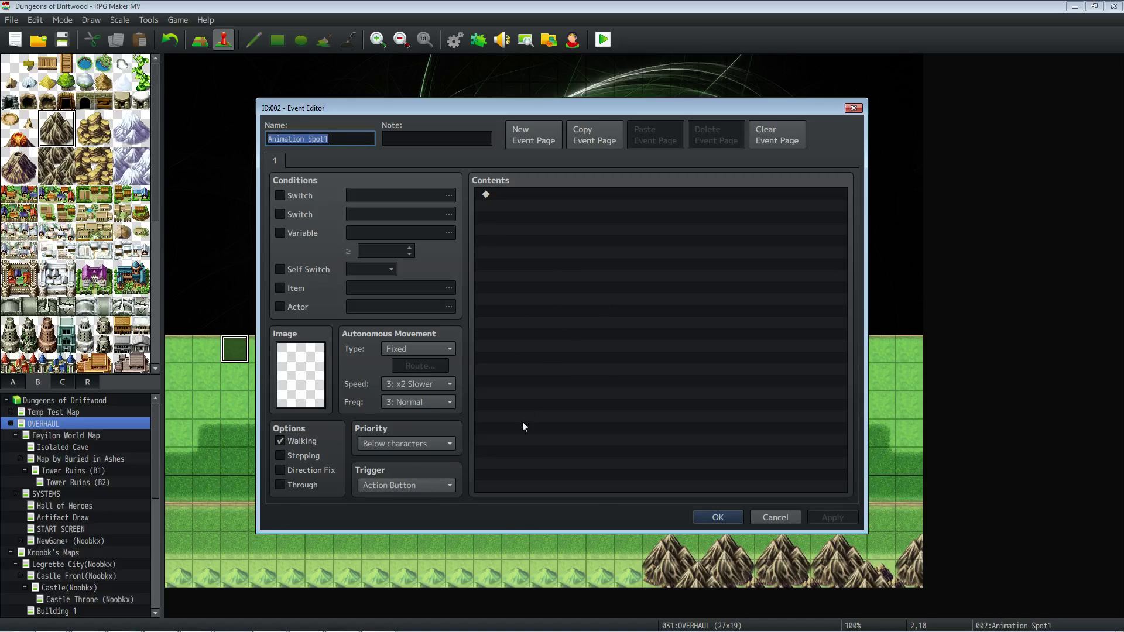
pyautogui.click(522, 189)
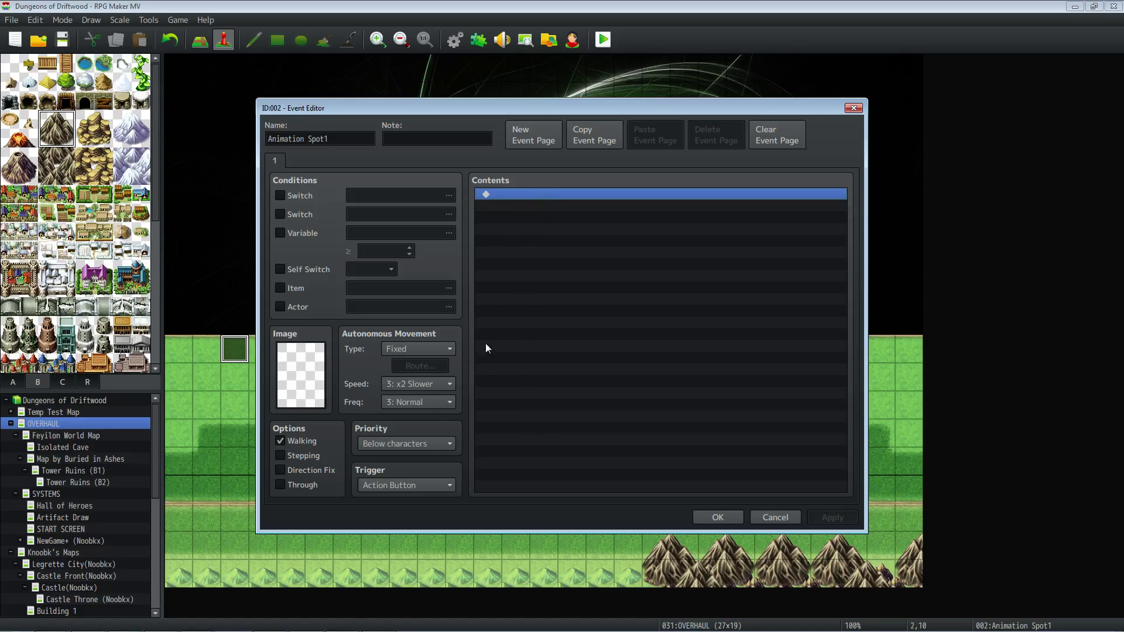
# Check the name of the Animation Spot1 event and close its Event Editor.
pyautogui.click(277, 142)
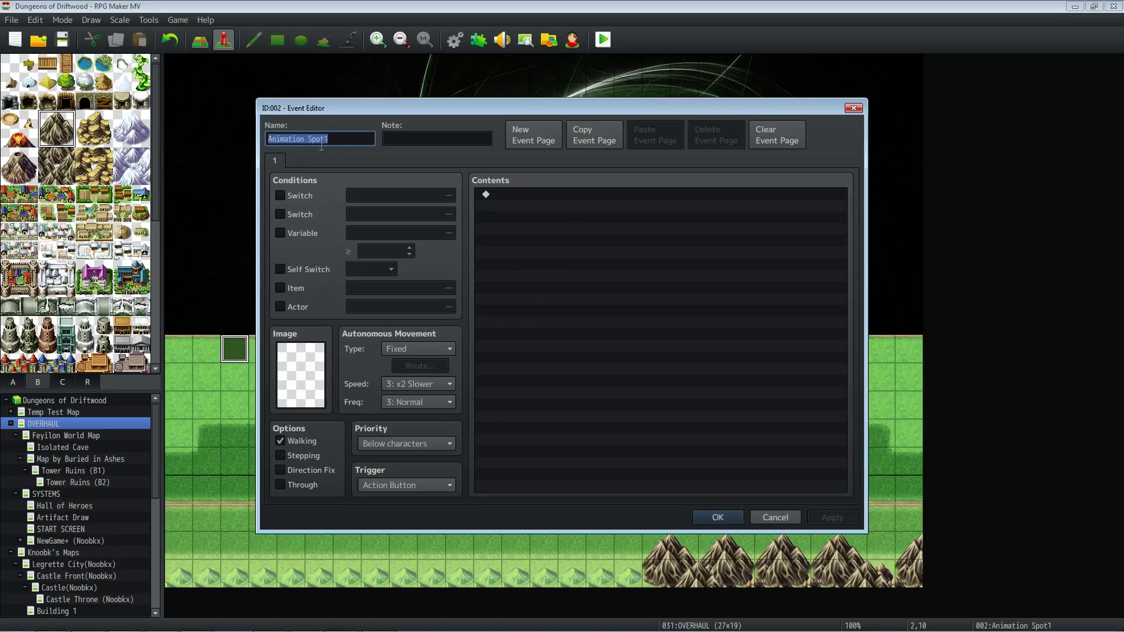
pyautogui.moveTo(330, 139); pyautogui.dragTo(302, 141)
pyautogui.click(302, 139)
pyautogui.click(718, 517)
# Open the Animation Spot2 event on the OVERHAUL map for inspection, and close it.
pyautogui.rightClick(427, 356)
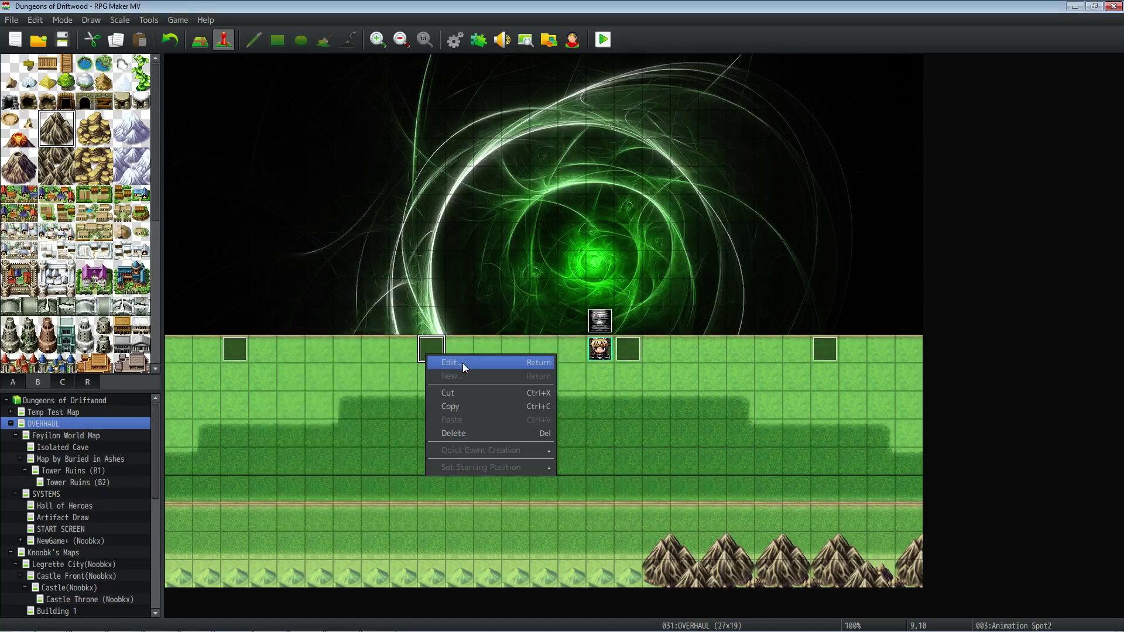
pyautogui.click(464, 367)
pyautogui.click(721, 519)
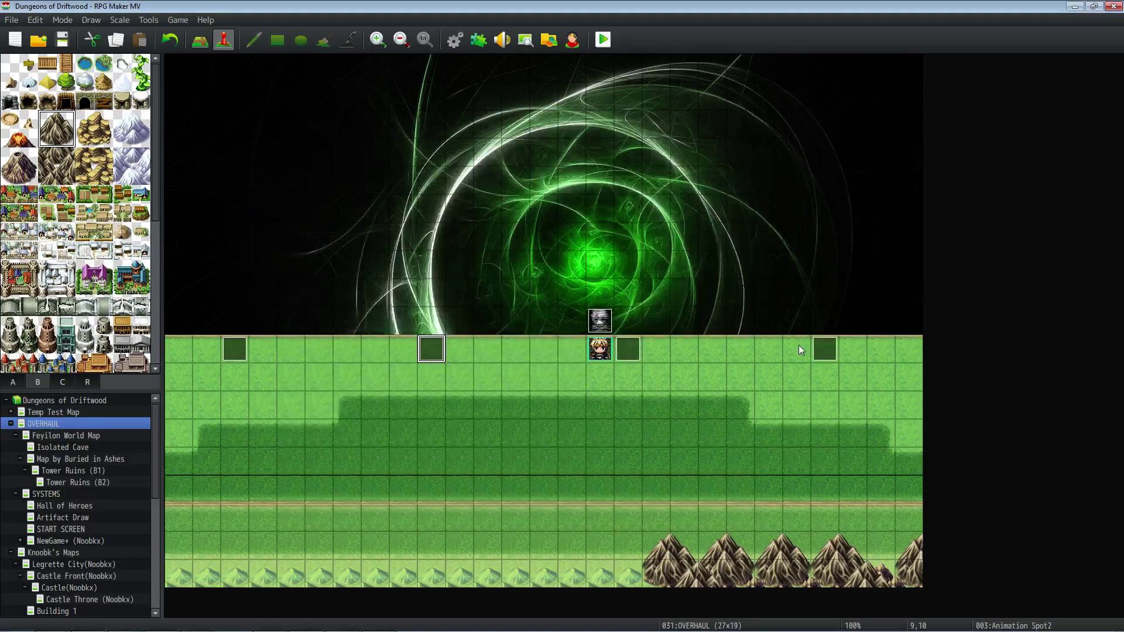
pyautogui.rightClick(553, 394)
pyautogui.click(488, 461)
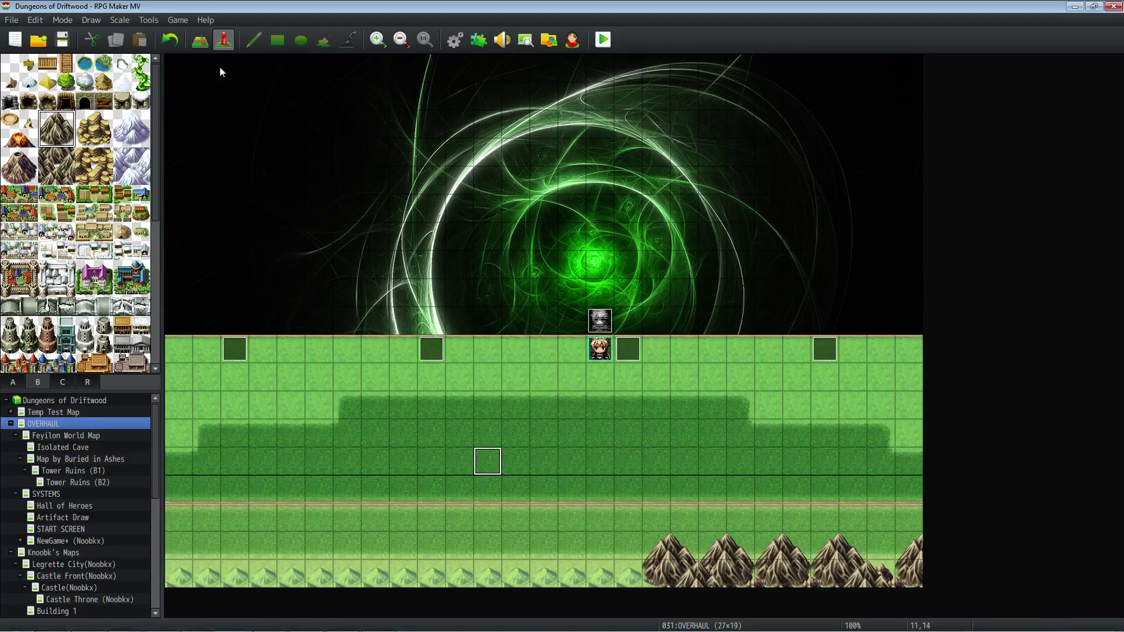
# Open common event 0199 in the database and examine its Imprison and Gouge animation commands and the waits around them.
pyautogui.click(460, 42)
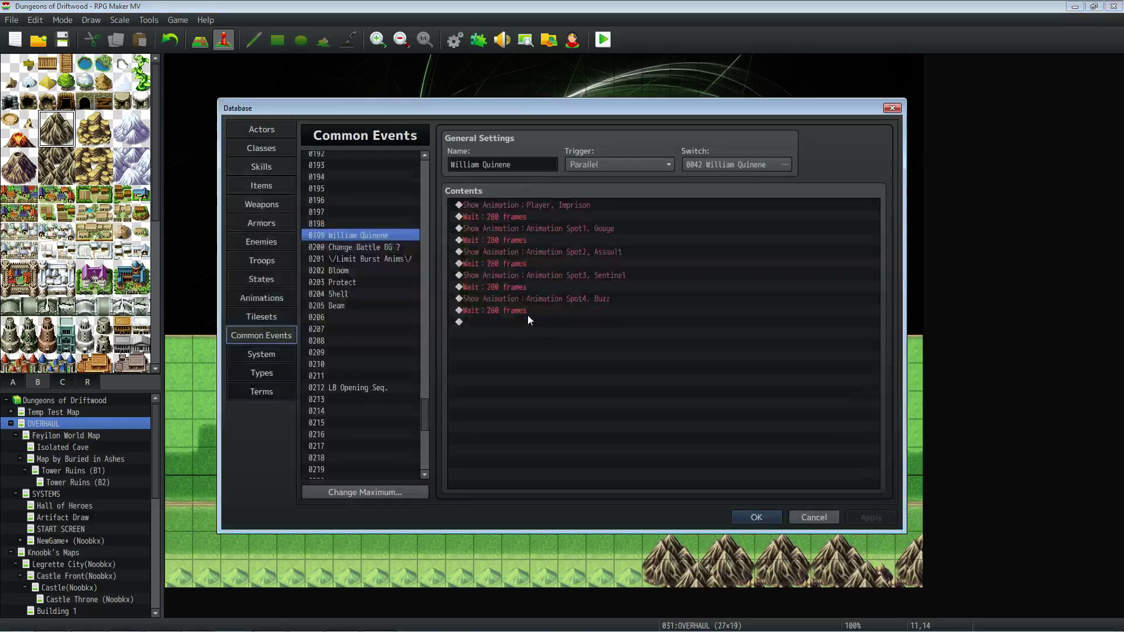
pyautogui.click(529, 216)
pyautogui.click(528, 204)
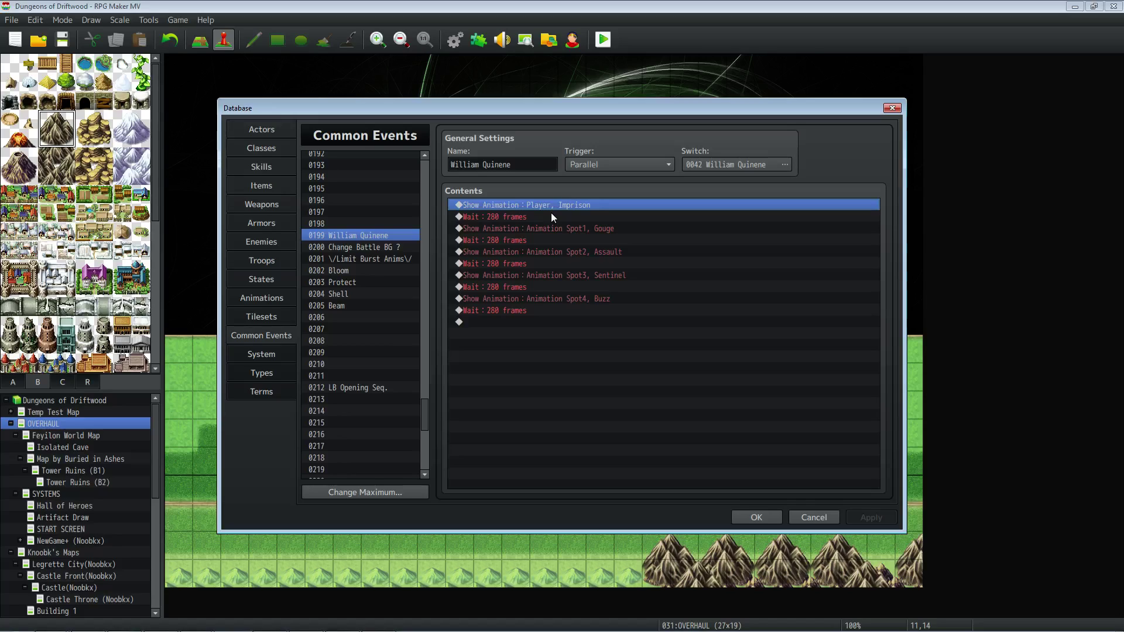
pyautogui.click(556, 240)
pyautogui.click(567, 218)
pyautogui.click(565, 228)
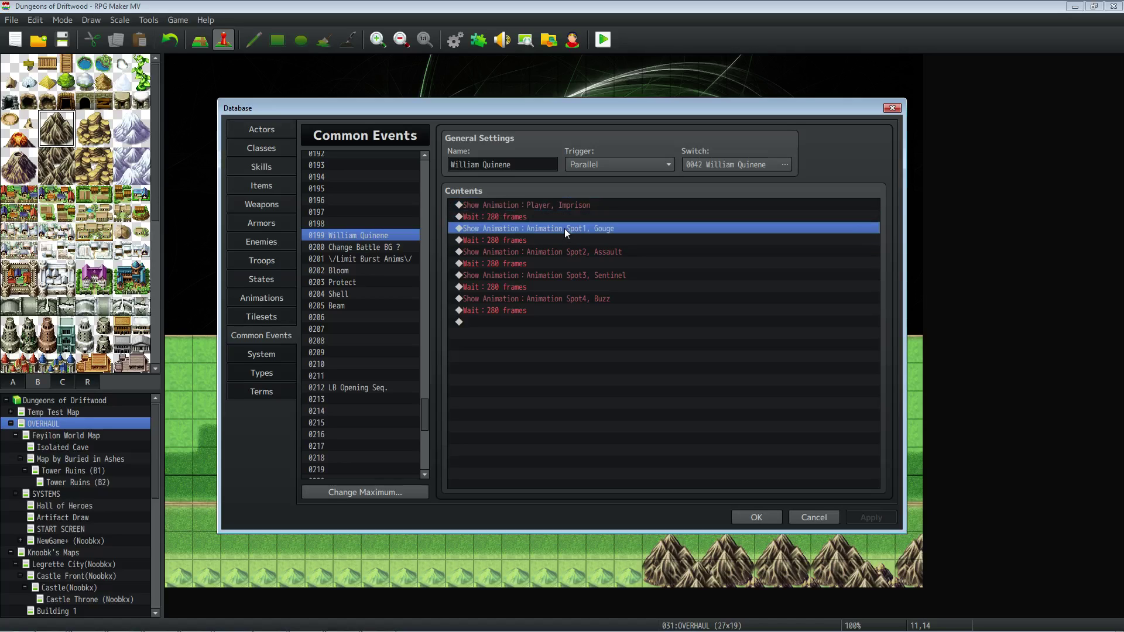
# Browse pages 2 and 3 of the event commands for the end of common event 0199 without adding one.
pyautogui.rightClick(535, 343)
pyautogui.click(562, 349)
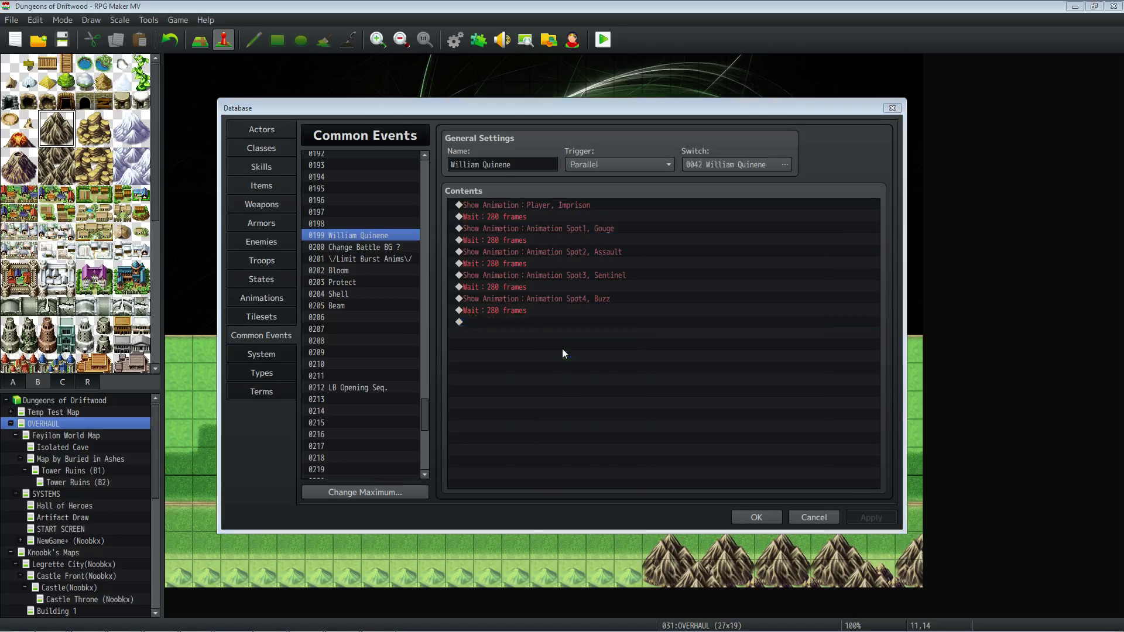
pyautogui.click(547, 164)
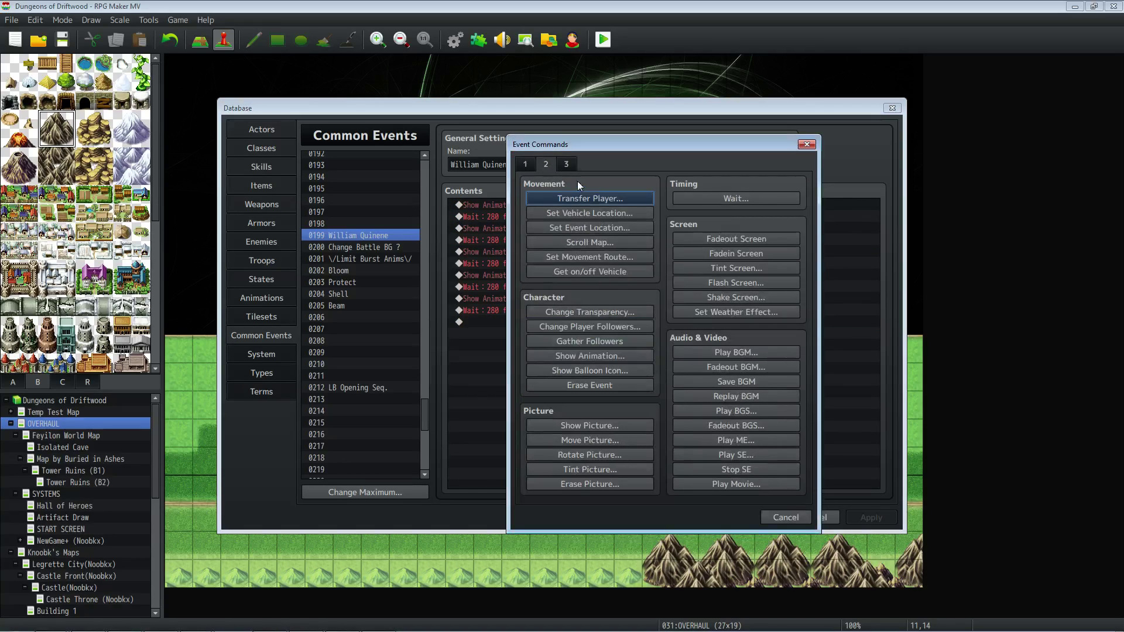
pyautogui.click(566, 164)
pyautogui.click(767, 517)
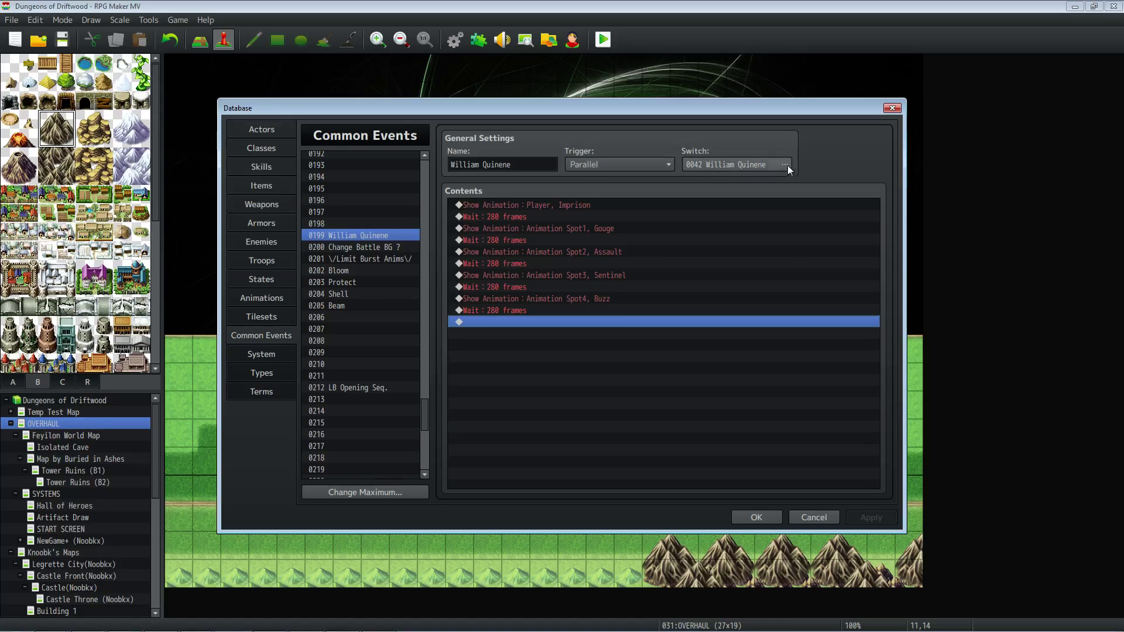
# Examine the Wait after the Imprison animation and preview the Wait command's settings for a new line without adding it.
pyautogui.click(561, 206)
pyautogui.click(537, 218)
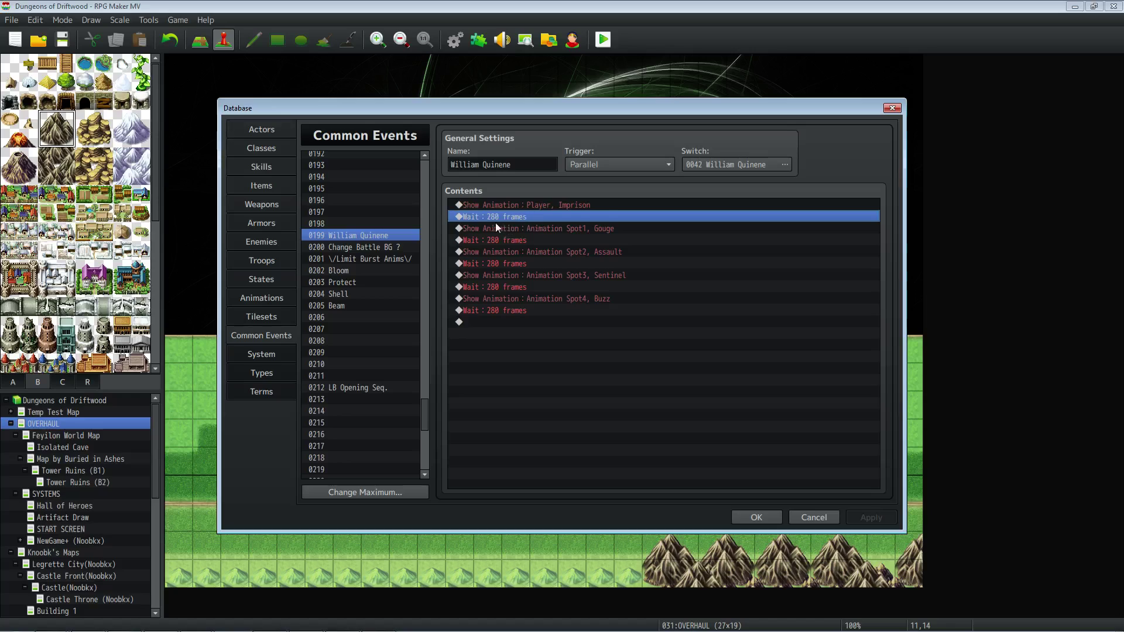
pyautogui.rightClick(497, 321)
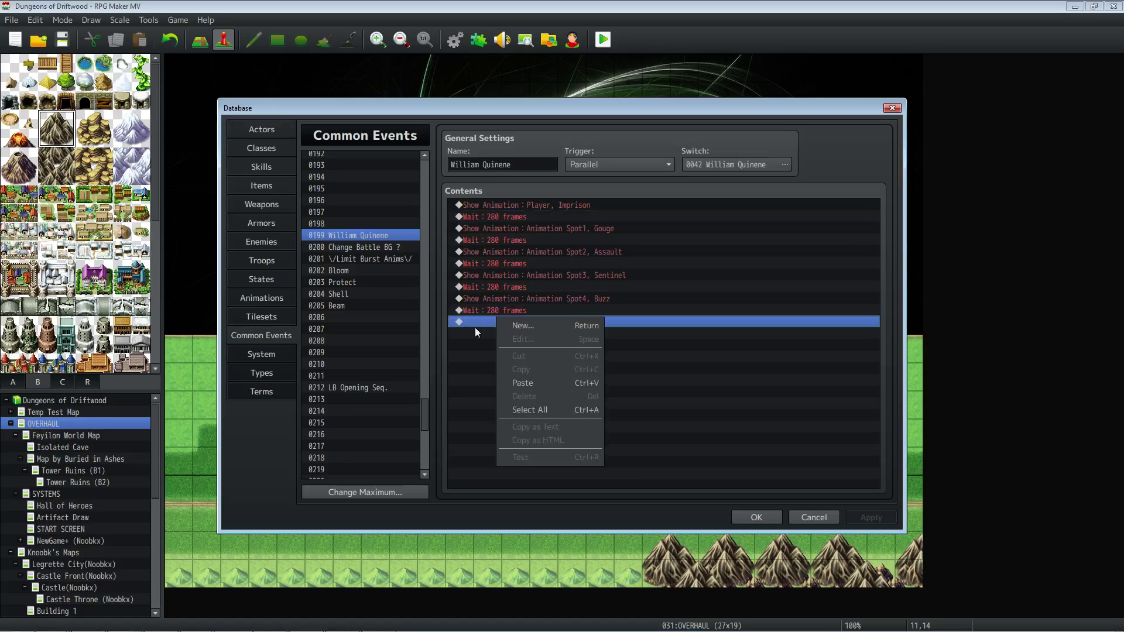
pyautogui.click(532, 326)
pyautogui.click(547, 165)
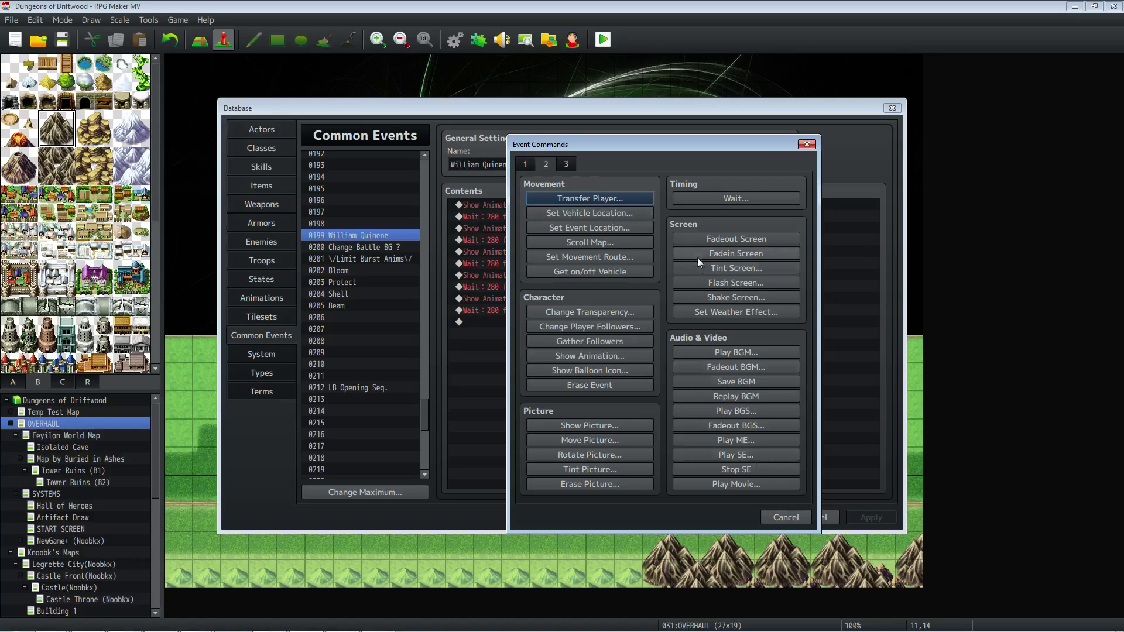
pyautogui.click(730, 199)
pyautogui.click(705, 361)
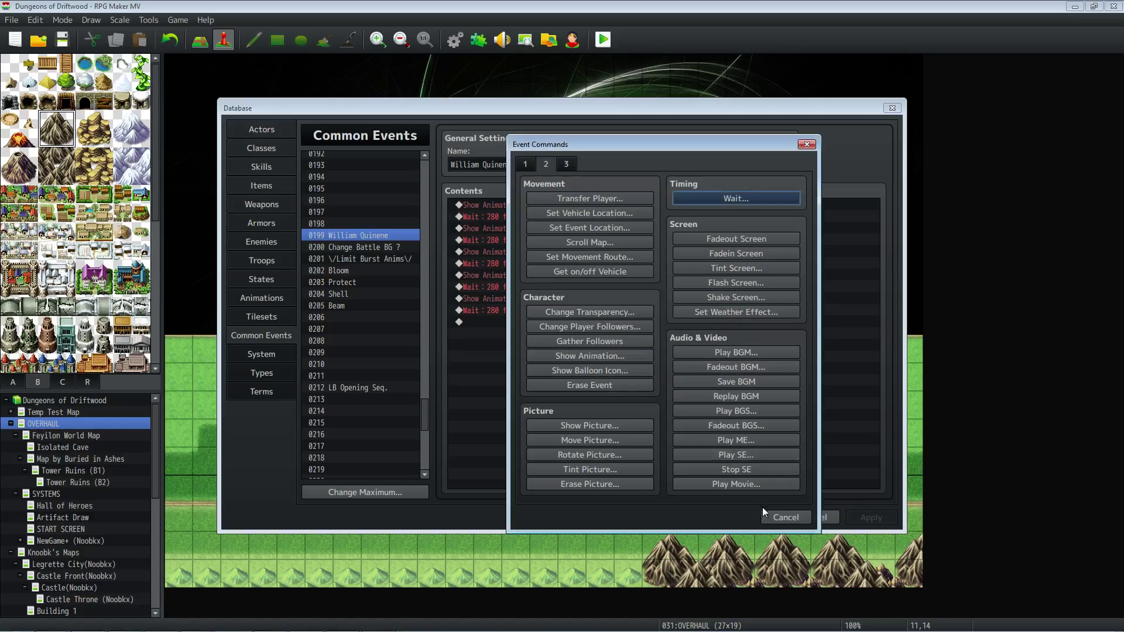
pyautogui.click(773, 517)
# Trace the alternating Wait and Show Animation commands from the first Wait down to the Assault animation on Animation Spot2.
pyautogui.click(514, 218)
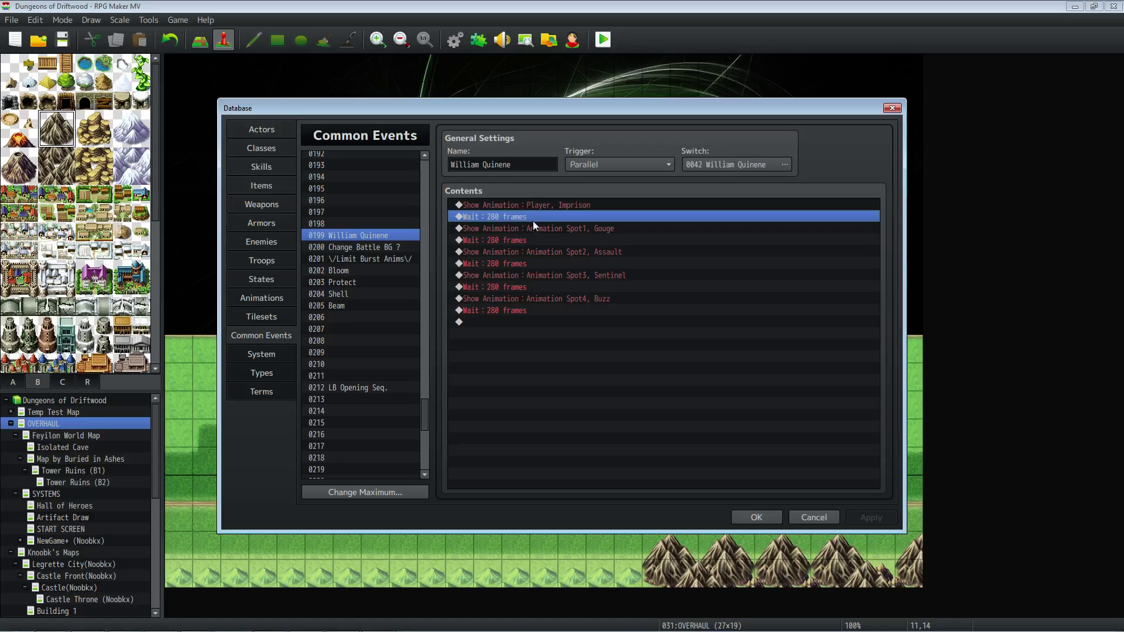
pyautogui.click(535, 228)
pyautogui.click(536, 218)
pyautogui.click(535, 231)
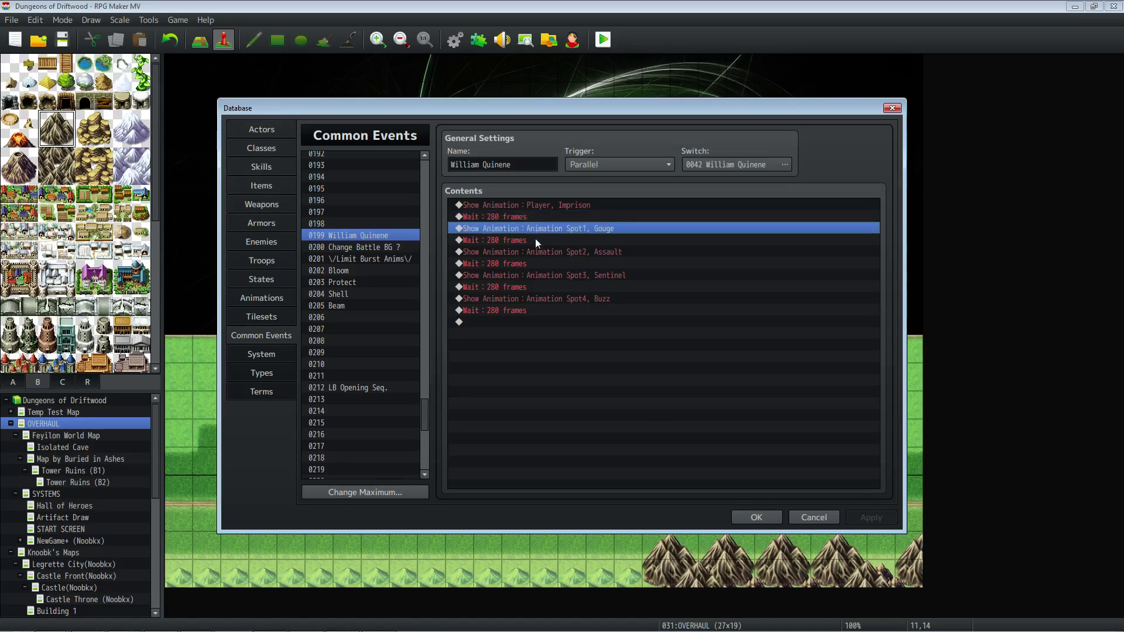
pyautogui.click(535, 240)
pyautogui.click(535, 253)
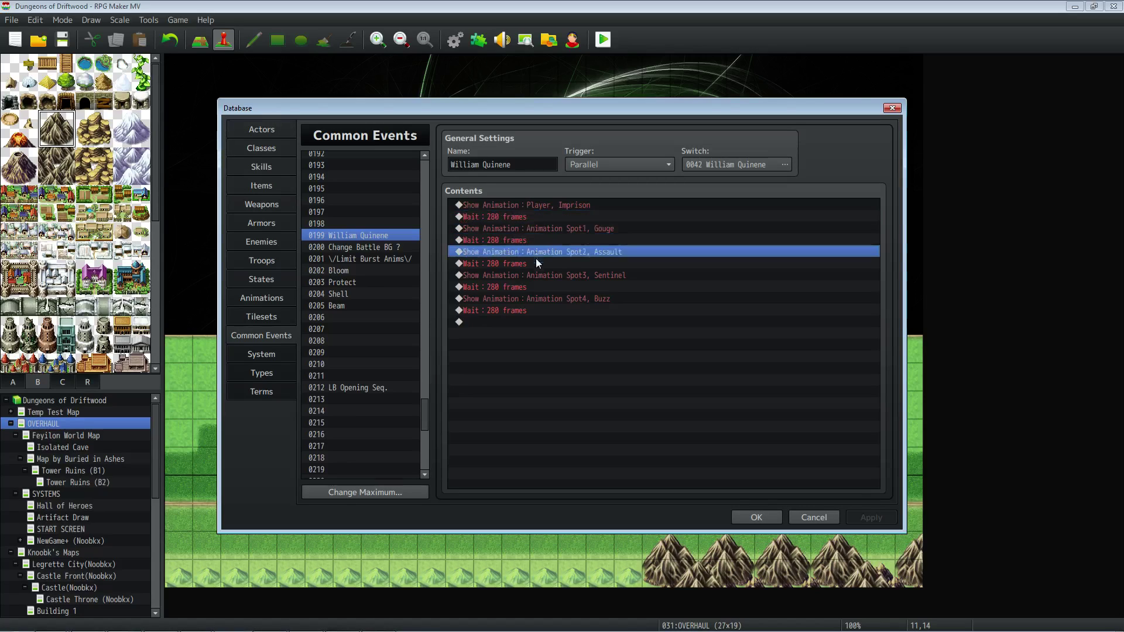
# Bring up the event commands at the Gouge animation line, dismiss them without adding any, and close the database.
pyautogui.click(547, 206)
pyautogui.click(546, 228)
pyautogui.press('Insert')
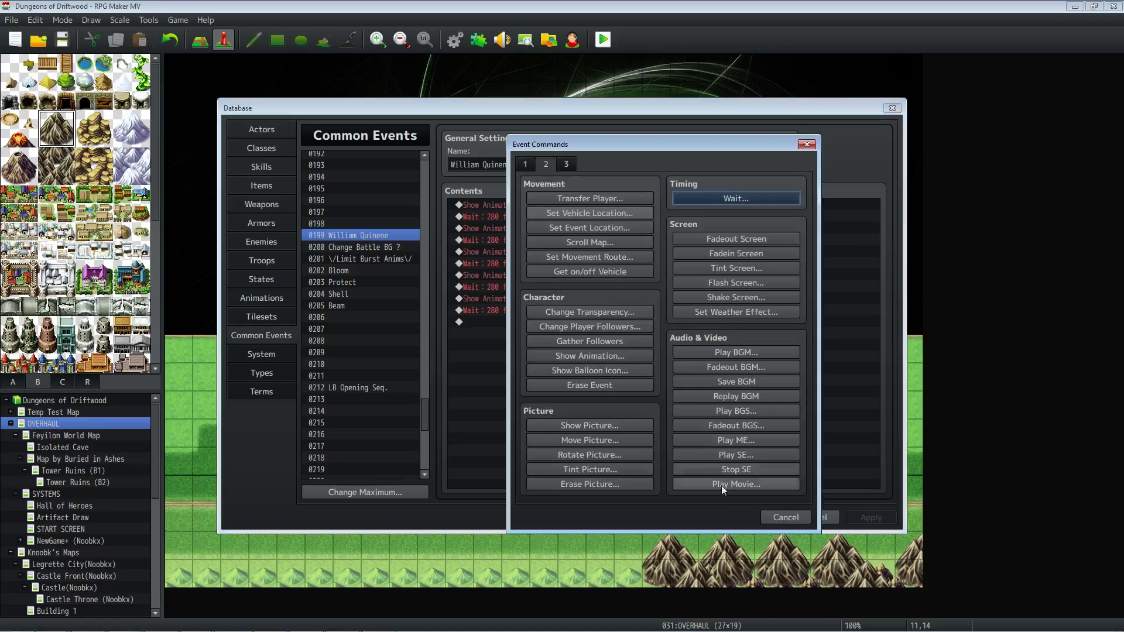
pyautogui.click(785, 517)
pyautogui.click(567, 252)
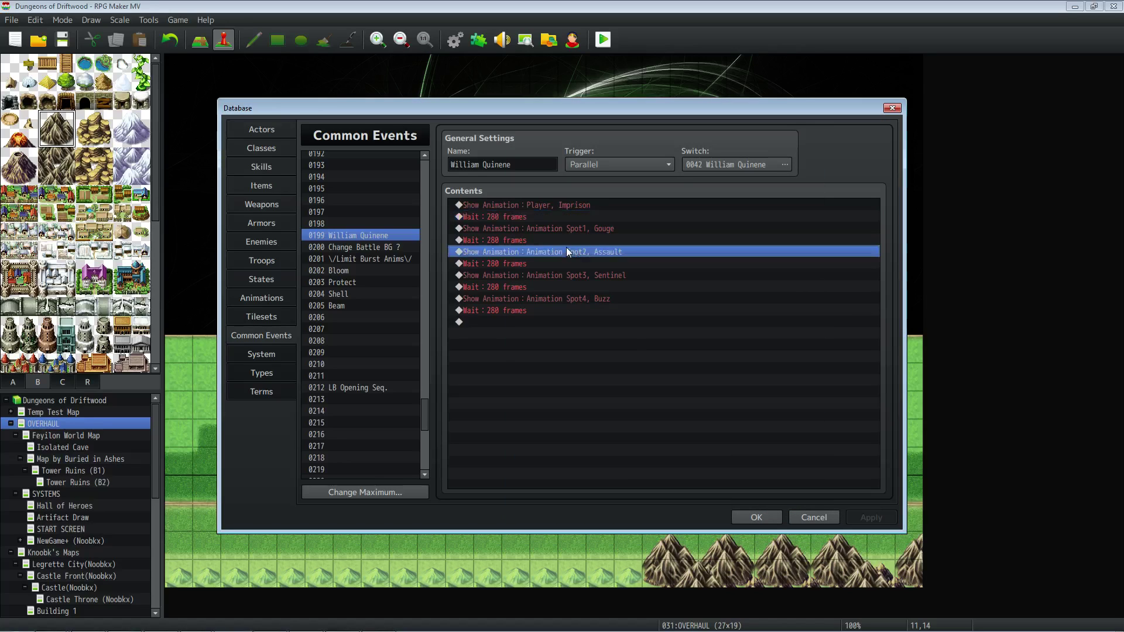
pyautogui.click(753, 518)
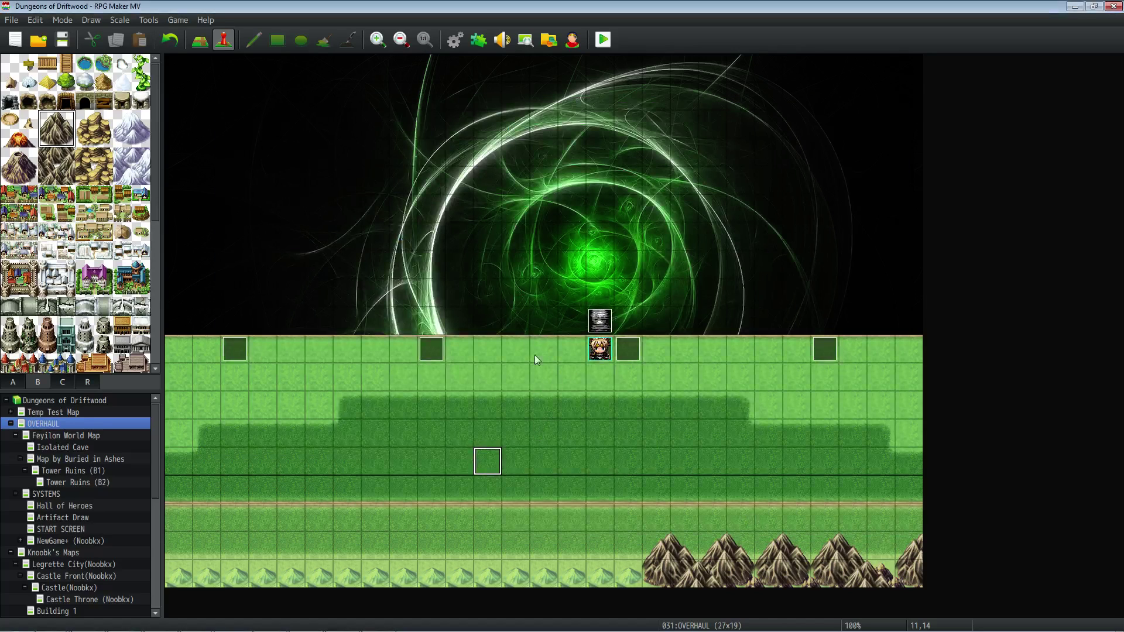
# Save the project and start a playtest in a maximized game window.
pyautogui.click(62, 39)
pyautogui.click(603, 39)
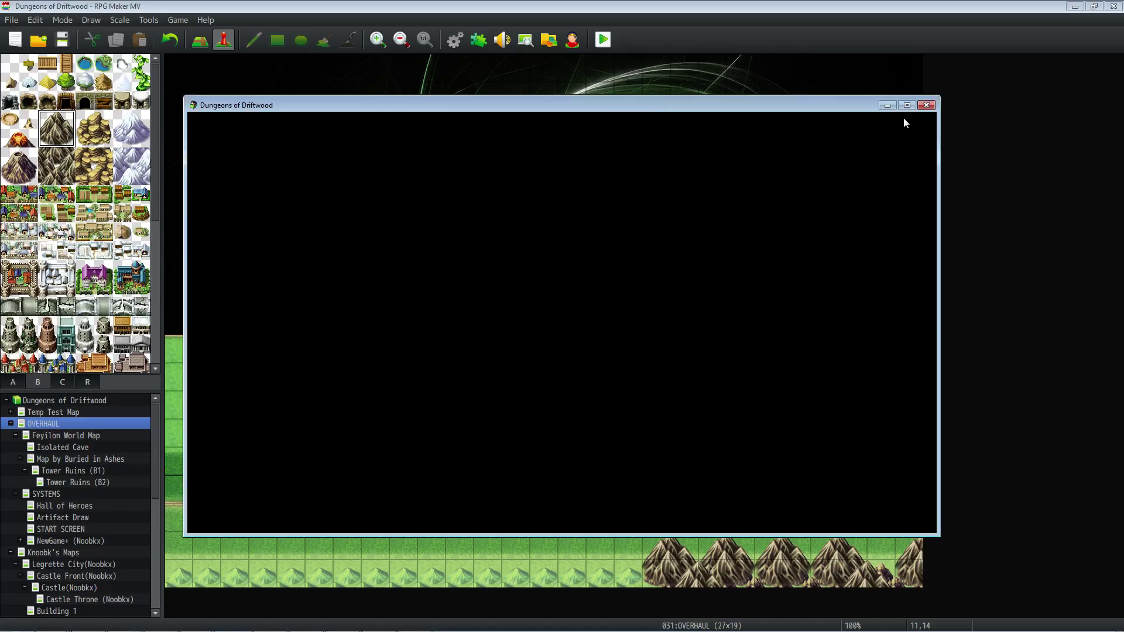
pyautogui.click(909, 110)
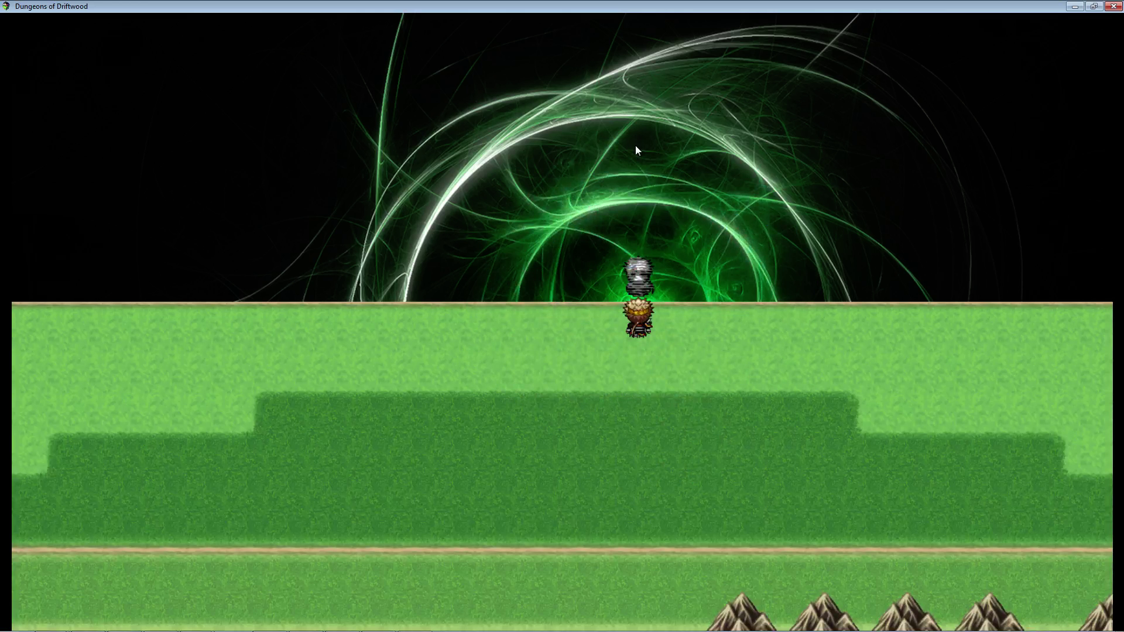
# Walk the player character down and to the left across the OVERHAUL map to test movement.
pyautogui.press('Down')
pyautogui.press('Left')
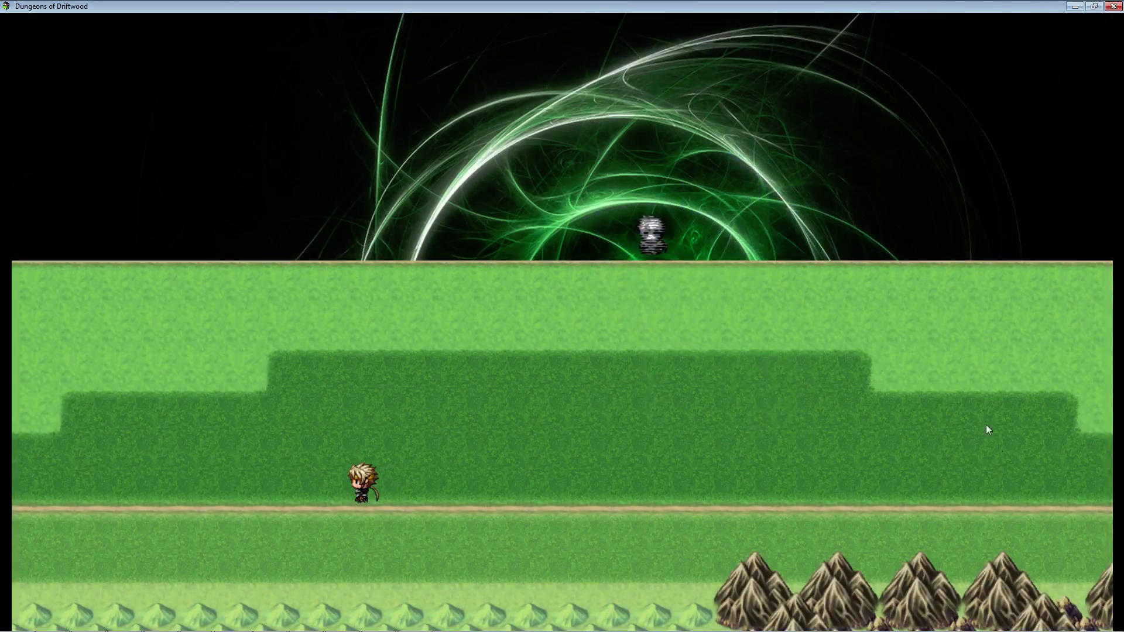
pyautogui.click(978, 323)
pyautogui.click(354, 488)
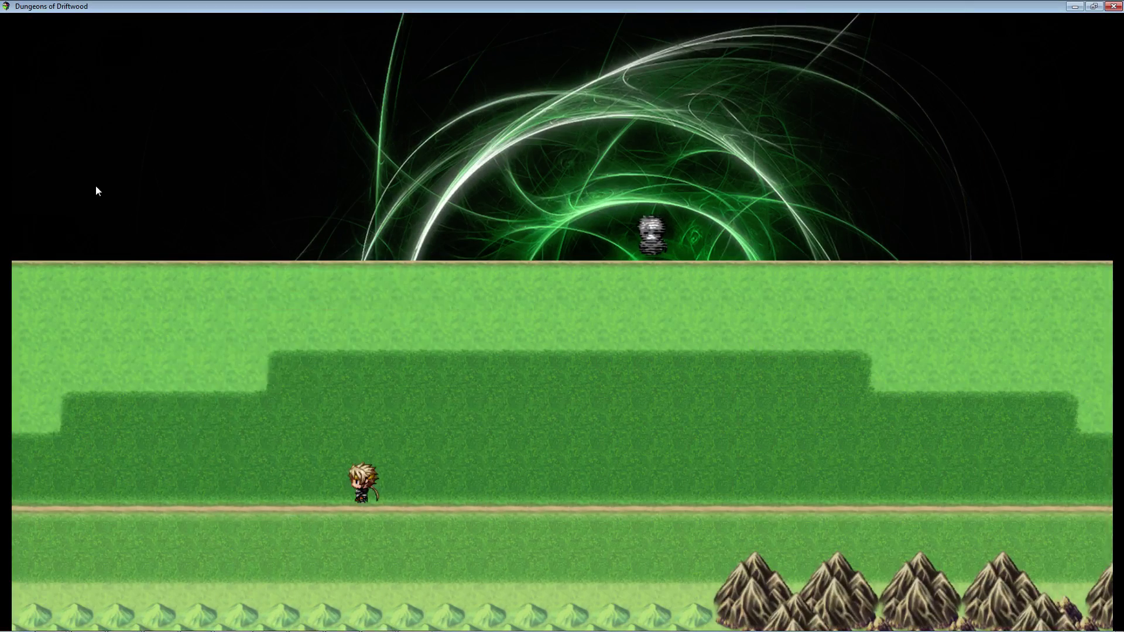